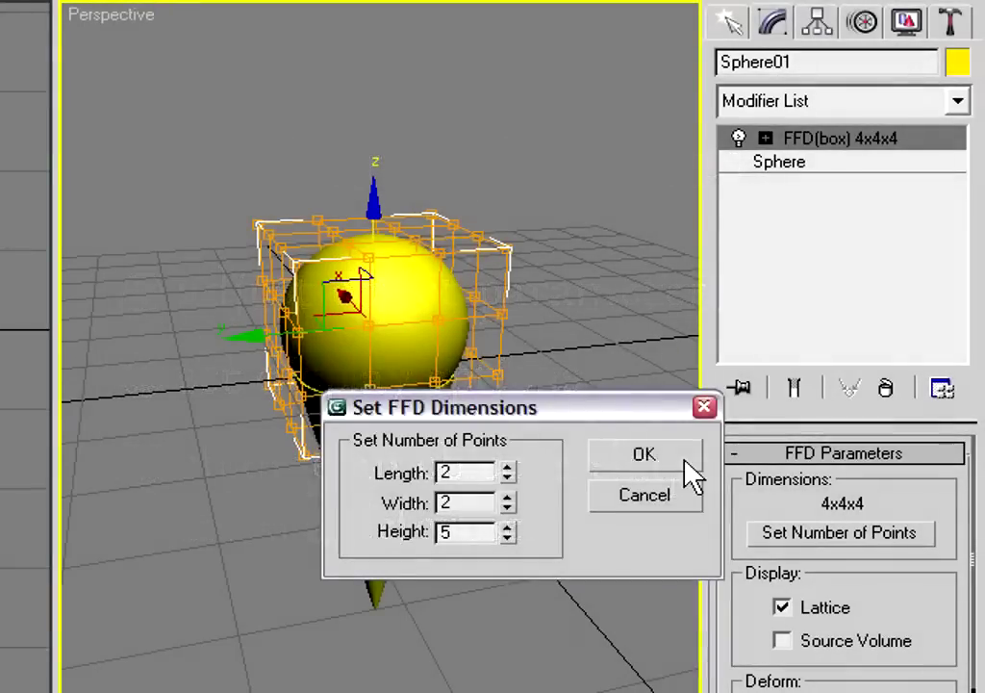
Set the sphere's FFD(box) lattice to 2x2x5 points and reshape the sphere over the cone by moving control points
left_click(684, 457)
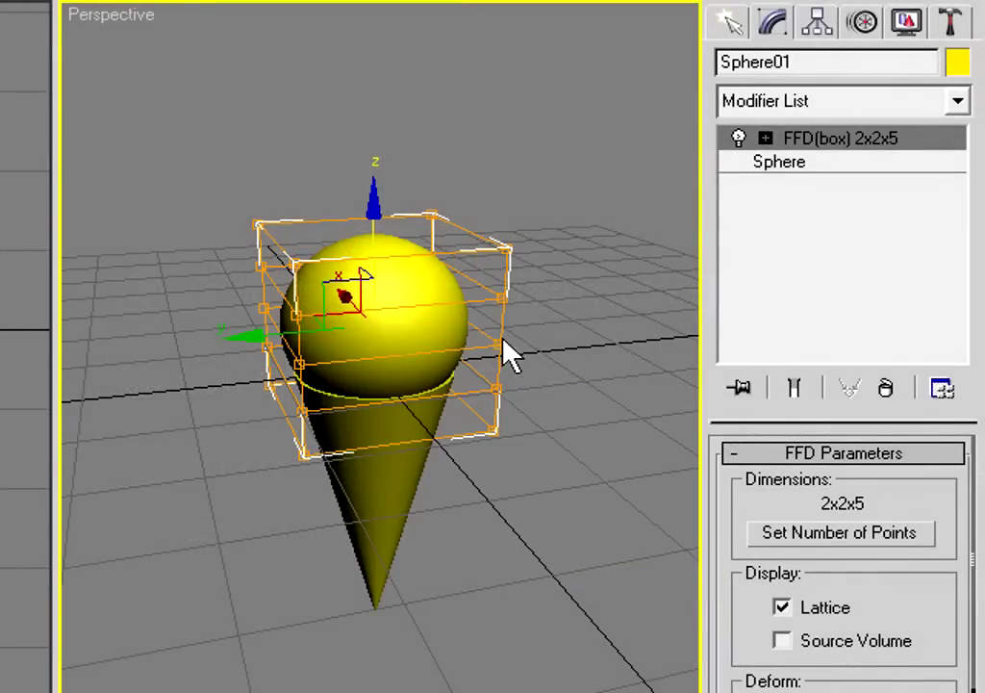
left_click(558, 279)
left_click(725, 319)
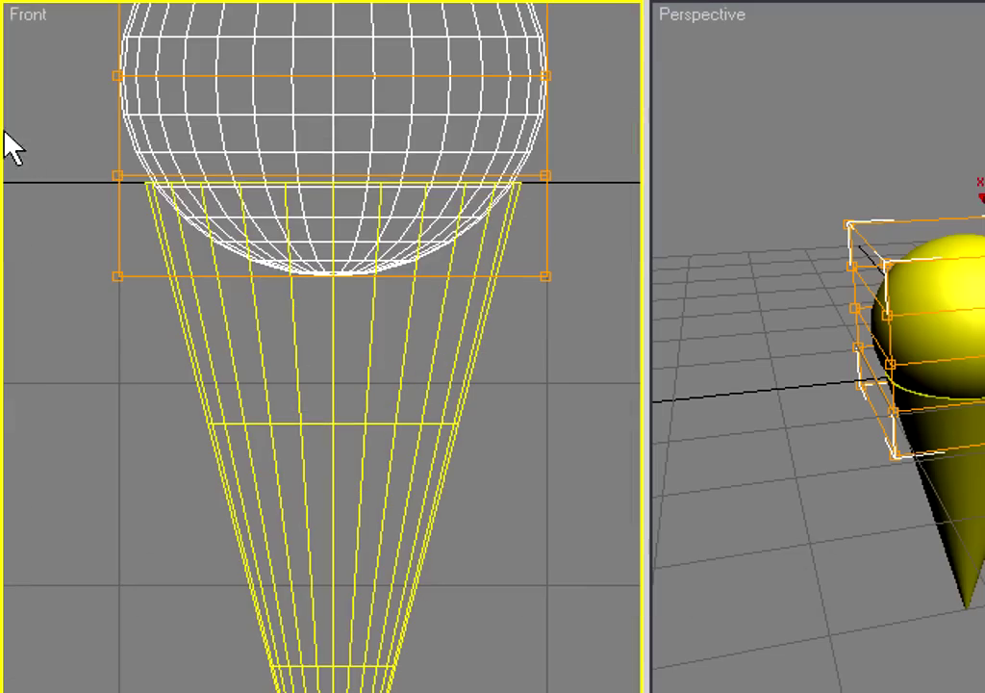
left_click_drag(336, 44, 336, 53)
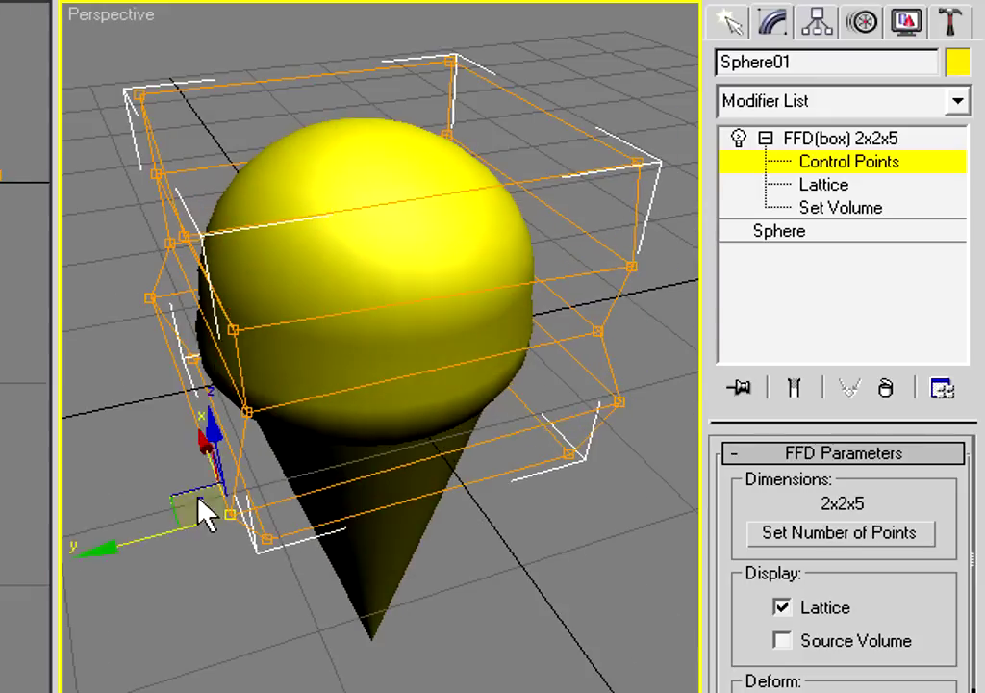
left_click(286, 532)
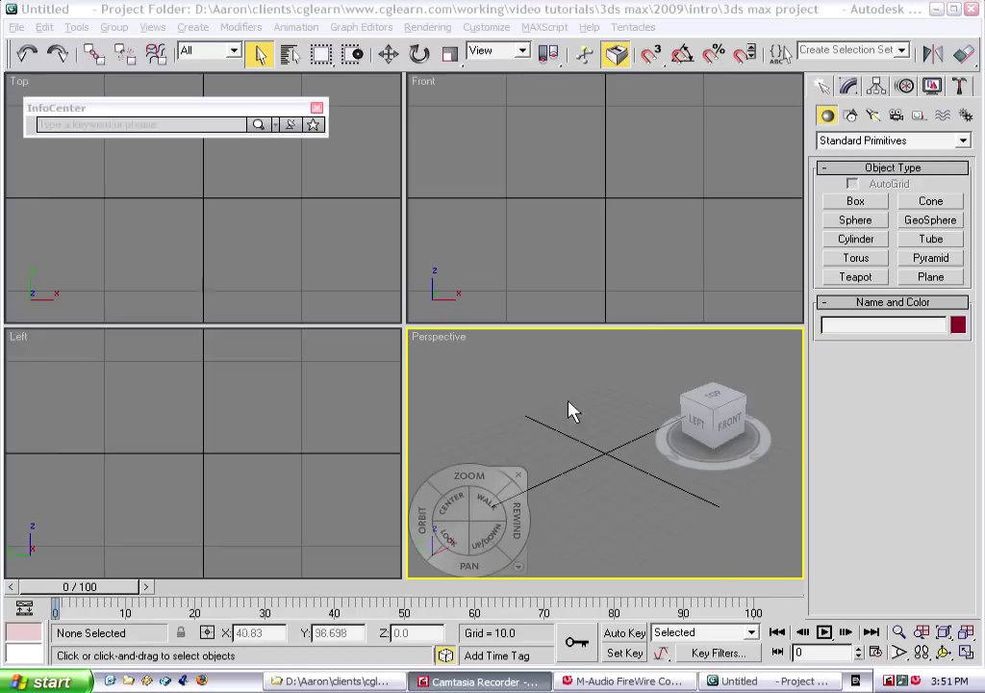
Turn off the ViewCube display in the viewport configuration and close the InfoCenter window
left_click(152, 27)
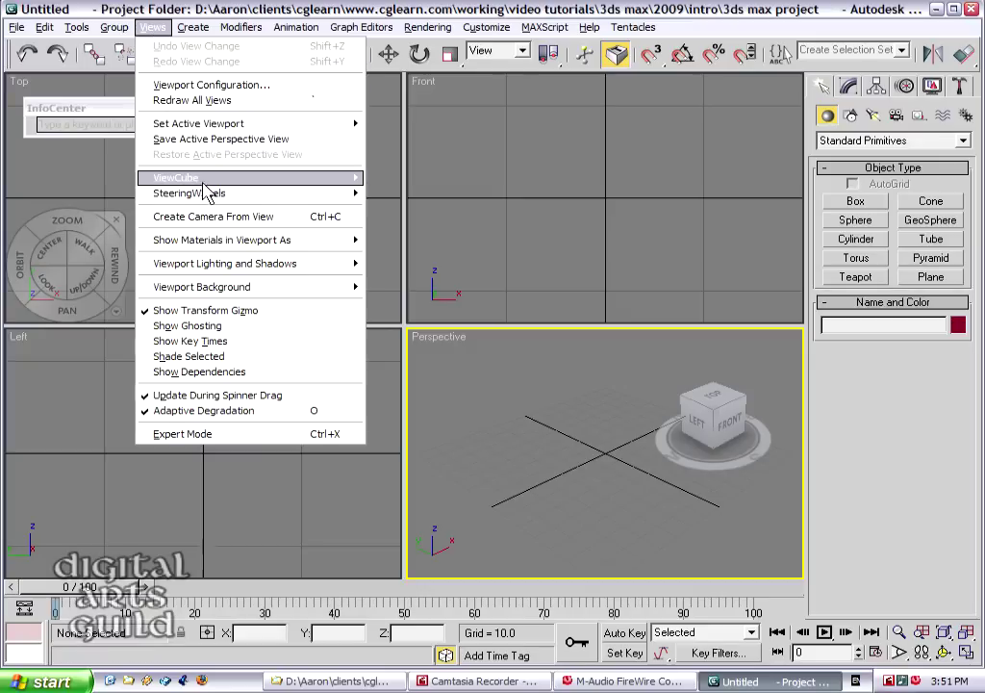
mouse_move(202, 193)
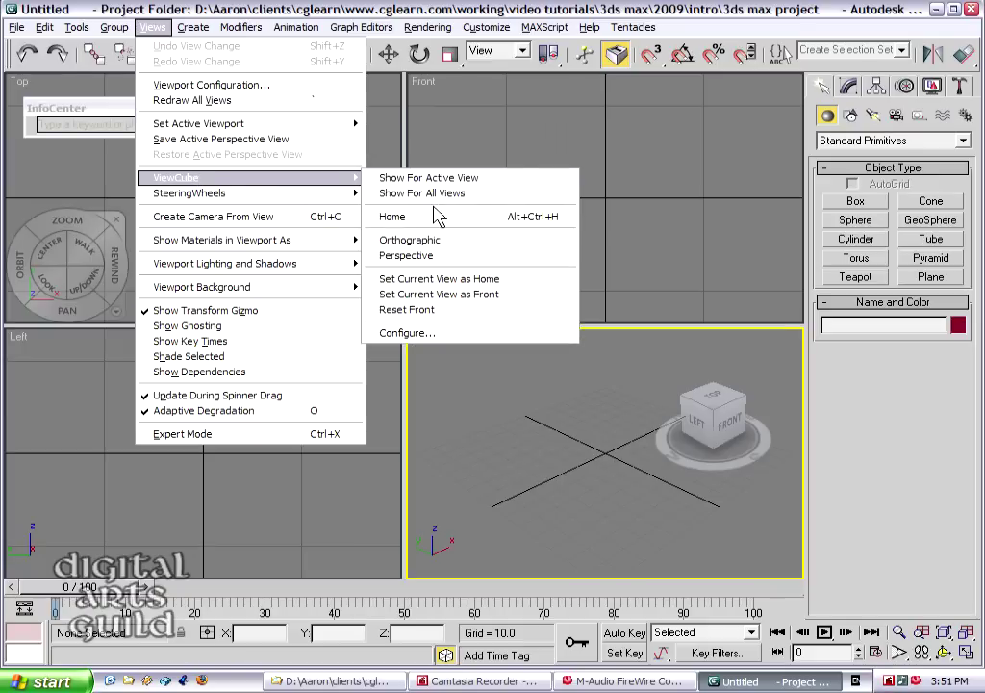
left_click(475, 339)
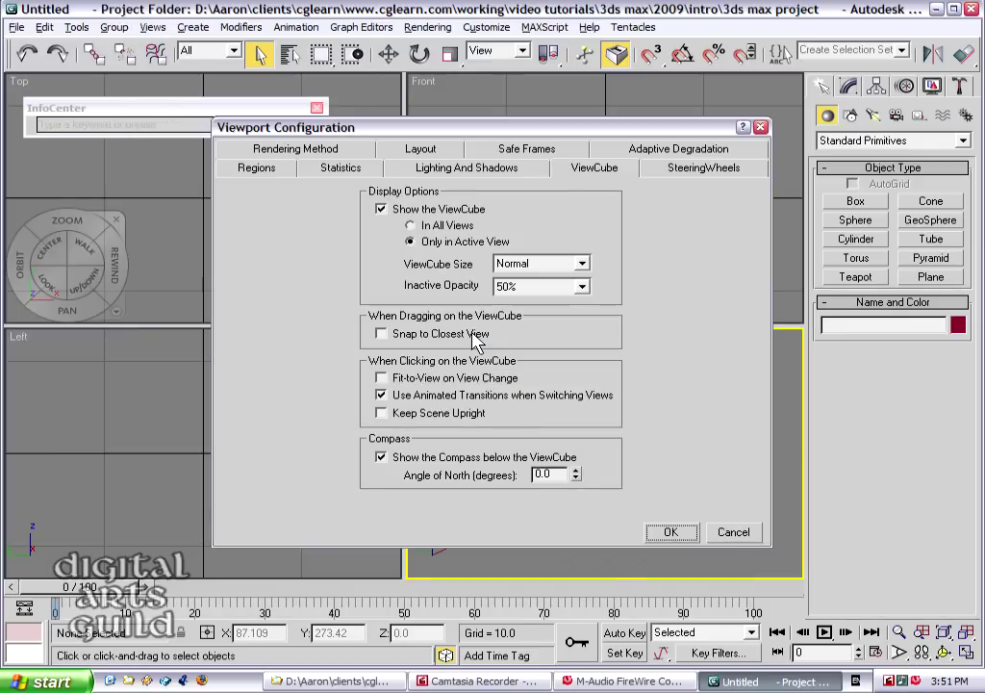
left_click(381, 210)
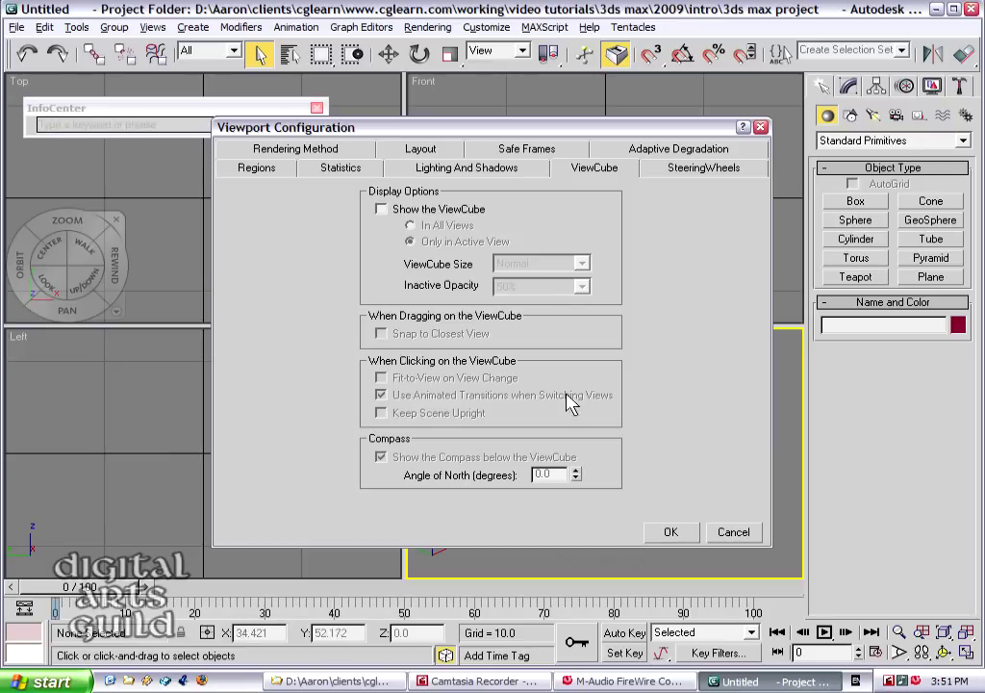
left_click(683, 537)
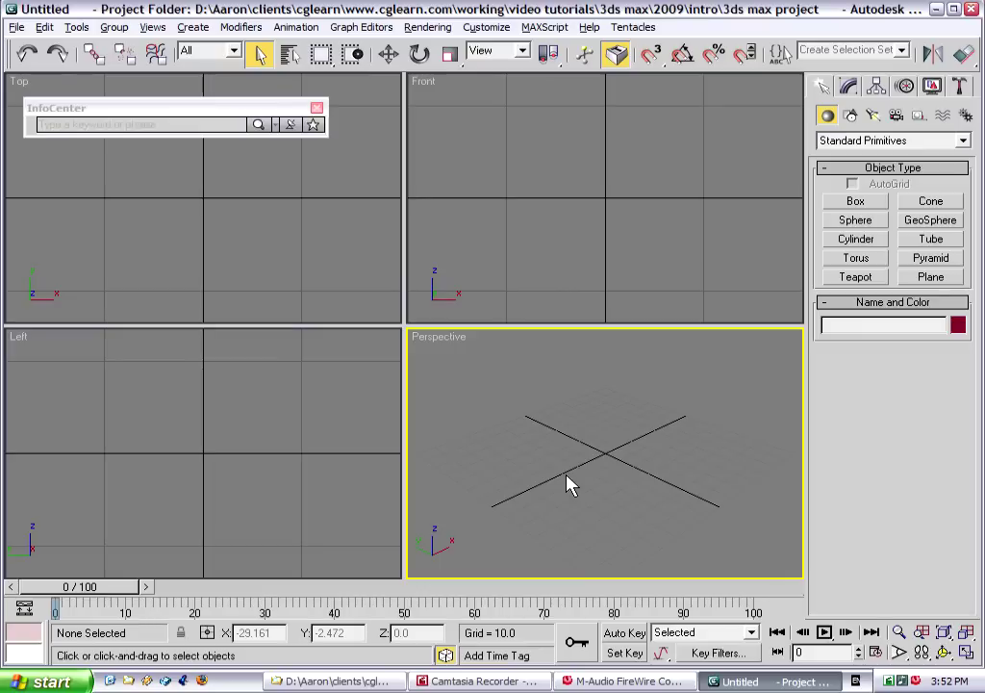
left_click(317, 107)
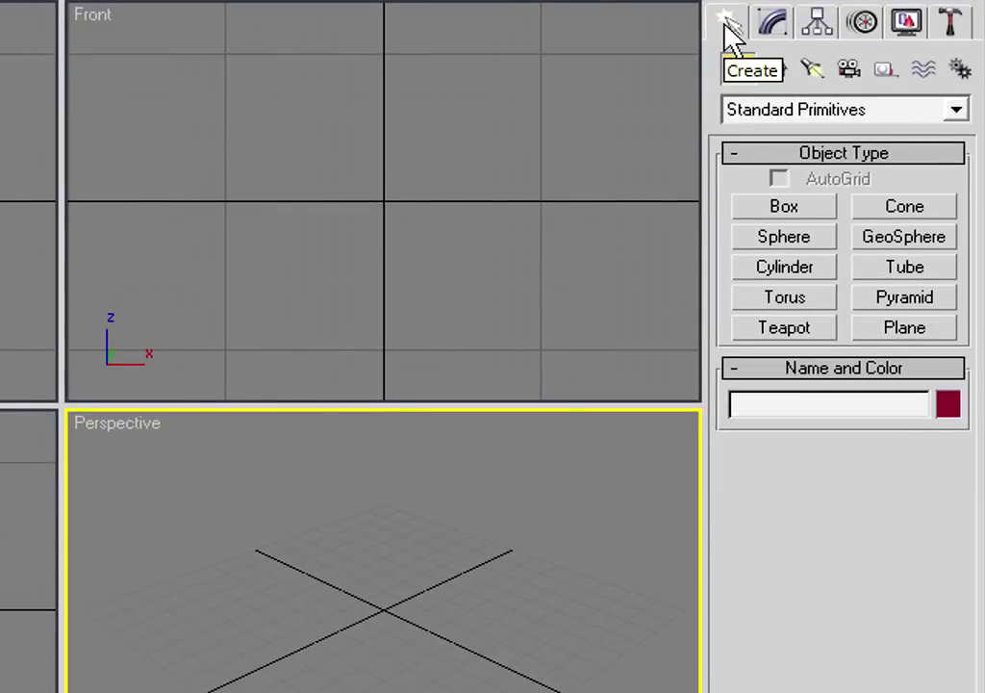
left_click(769, 27)
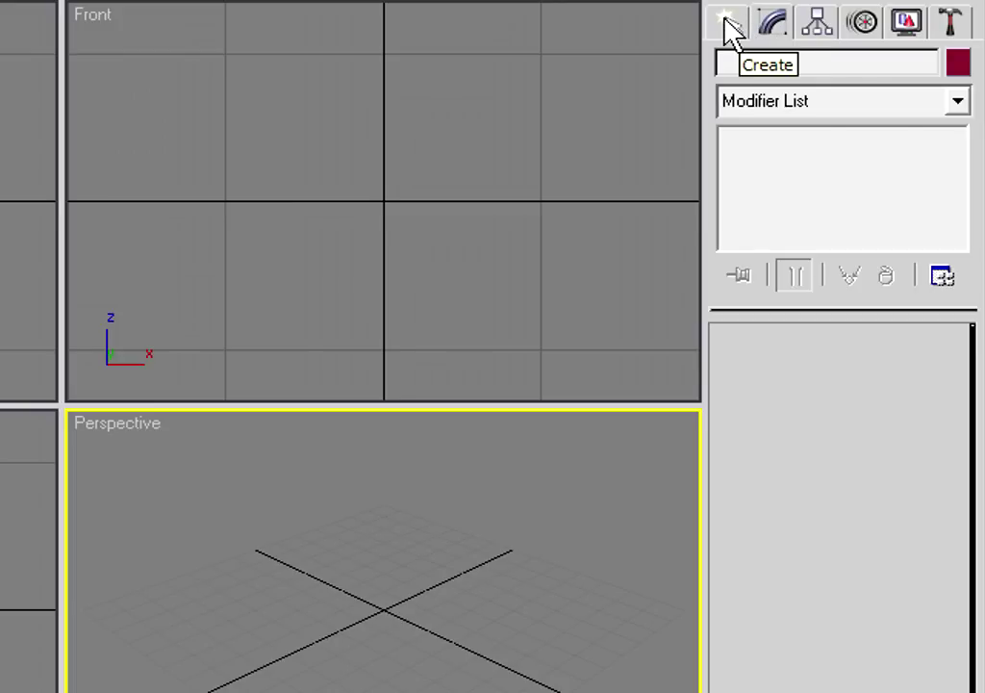
left_click(728, 29)
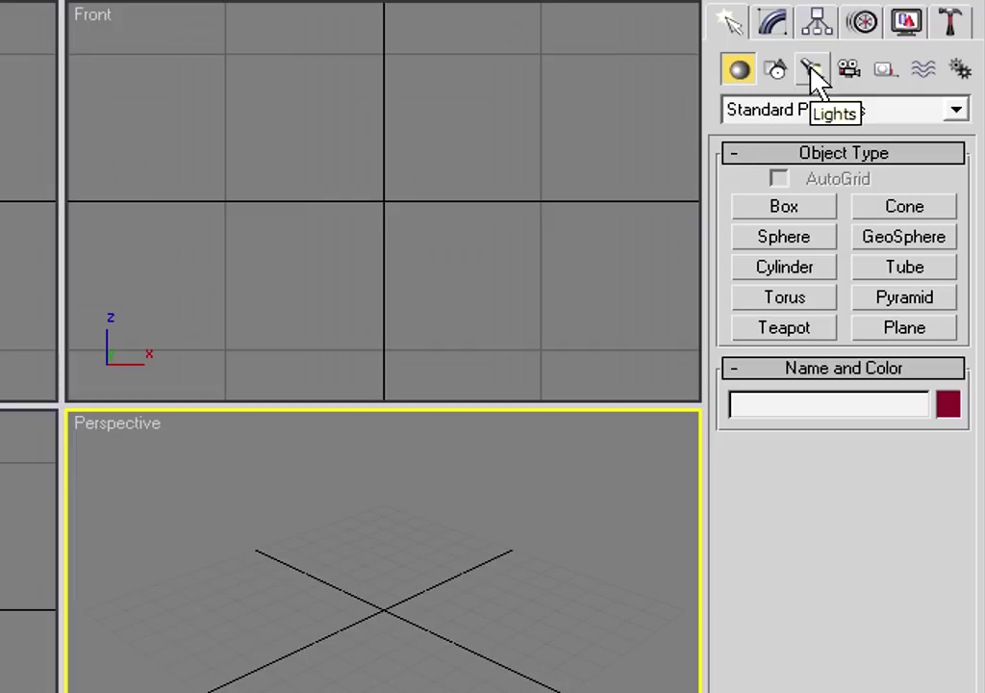
left_click(737, 73)
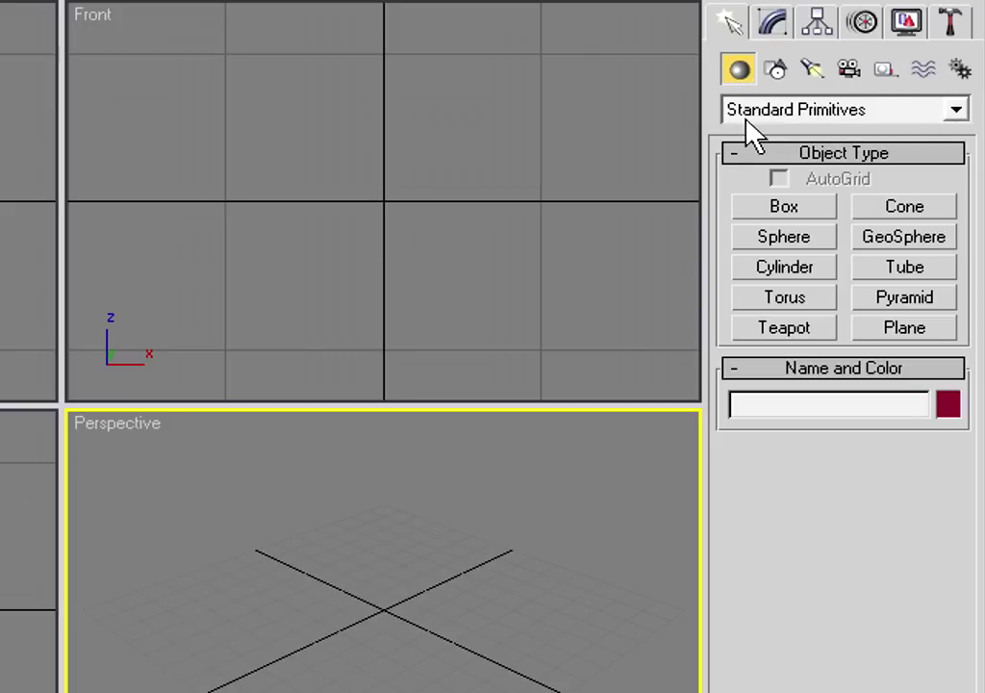
left_click(950, 112)
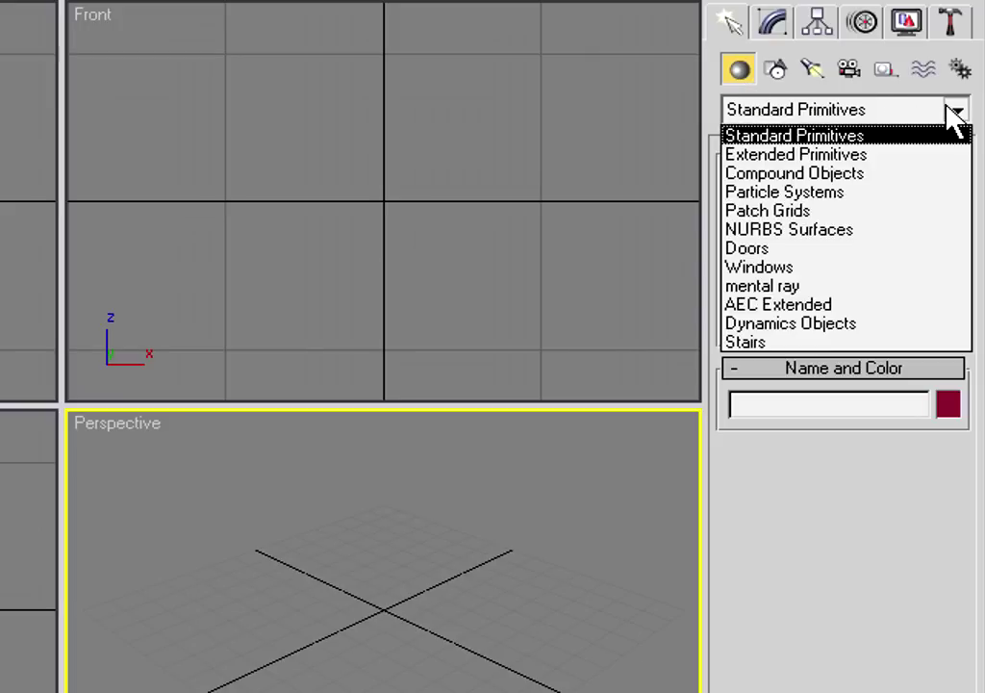
left_click(878, 137)
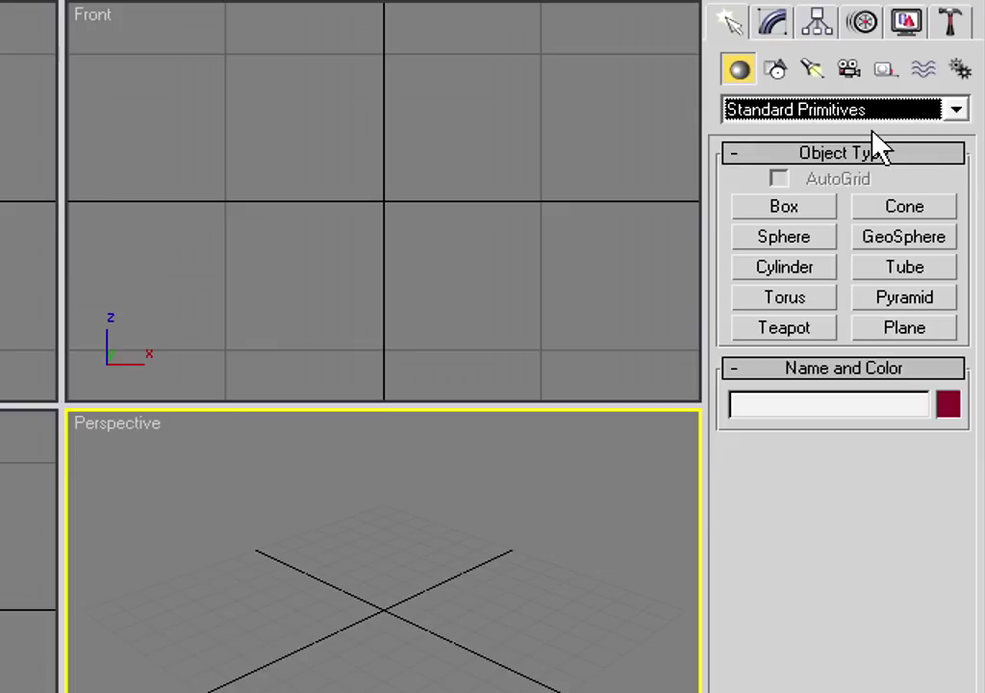
Create four spheres of different sizes in the Perspective view, the last with a radius of about 19
left_click(754, 241)
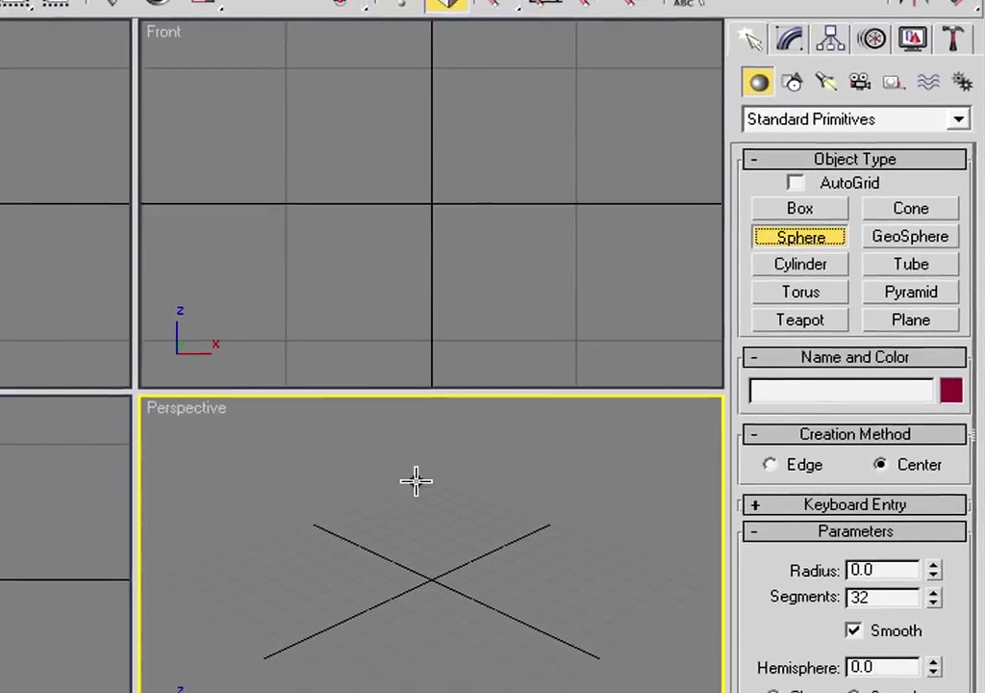
left_click_drag(288, 648, 381, 606)
left_click_drag(479, 468, 540, 466)
left_click_drag(617, 497, 664, 492)
left_click_drag(547, 583, 598, 580)
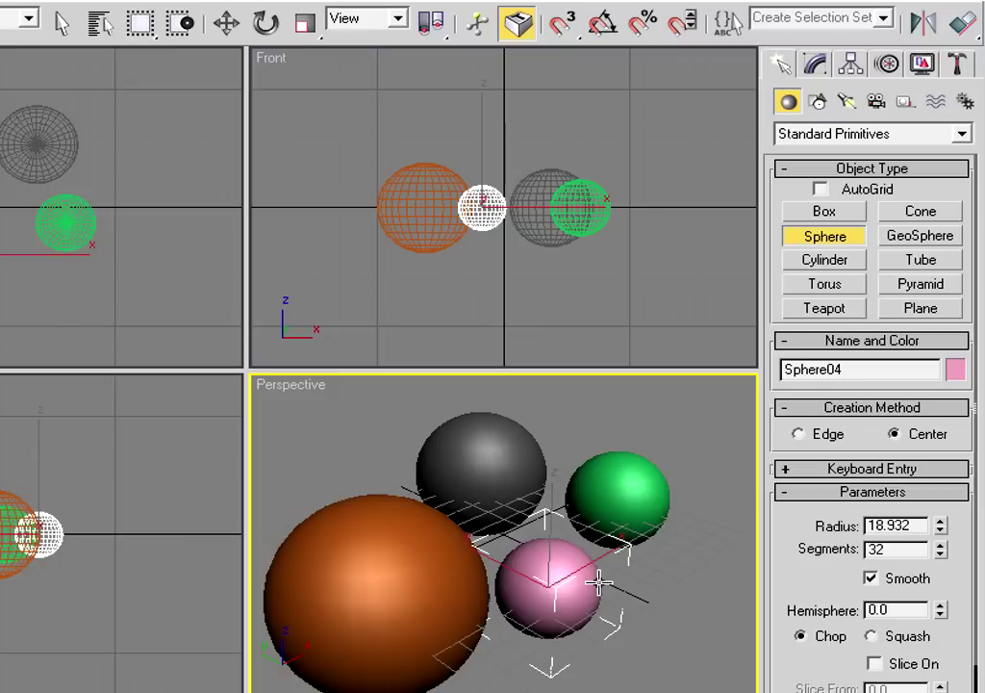
left_click(796, 241)
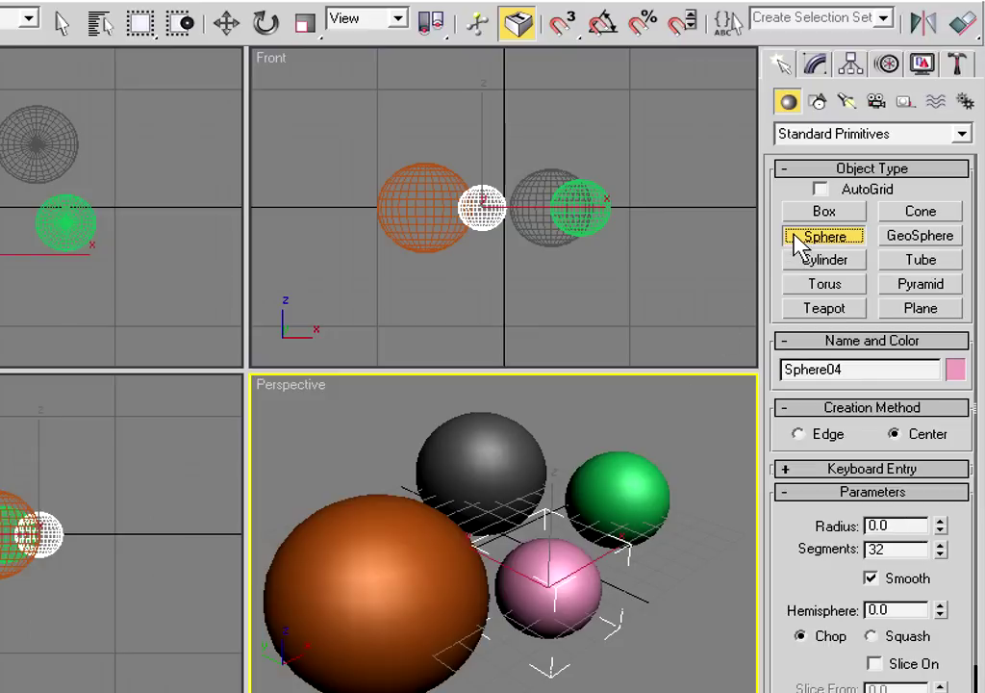
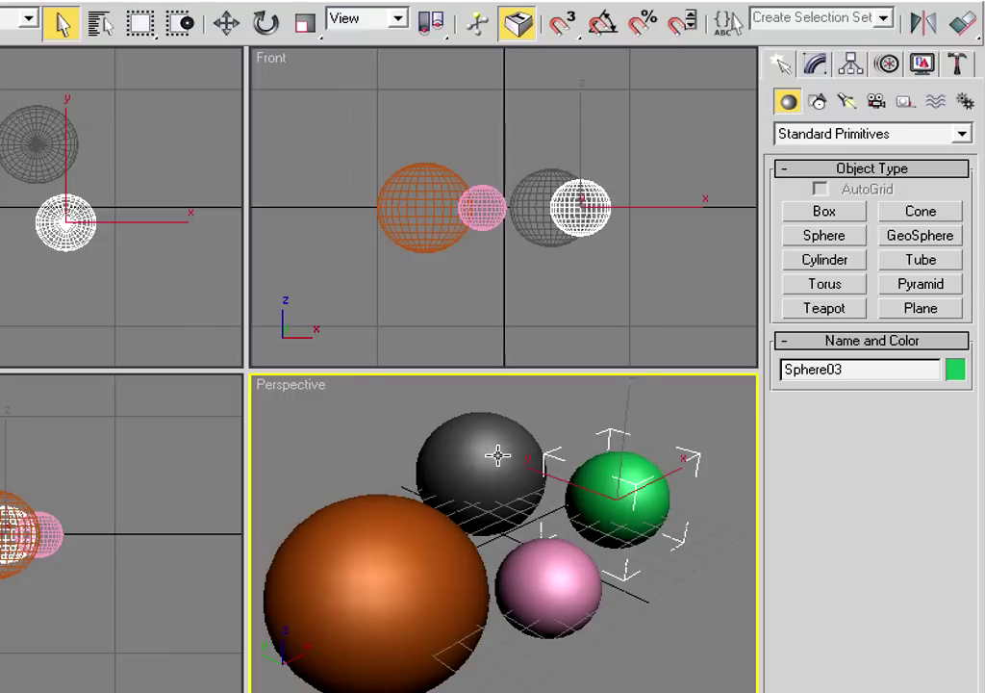
Select all four spheres in the Perspective view together and delete them
left_click(464, 448)
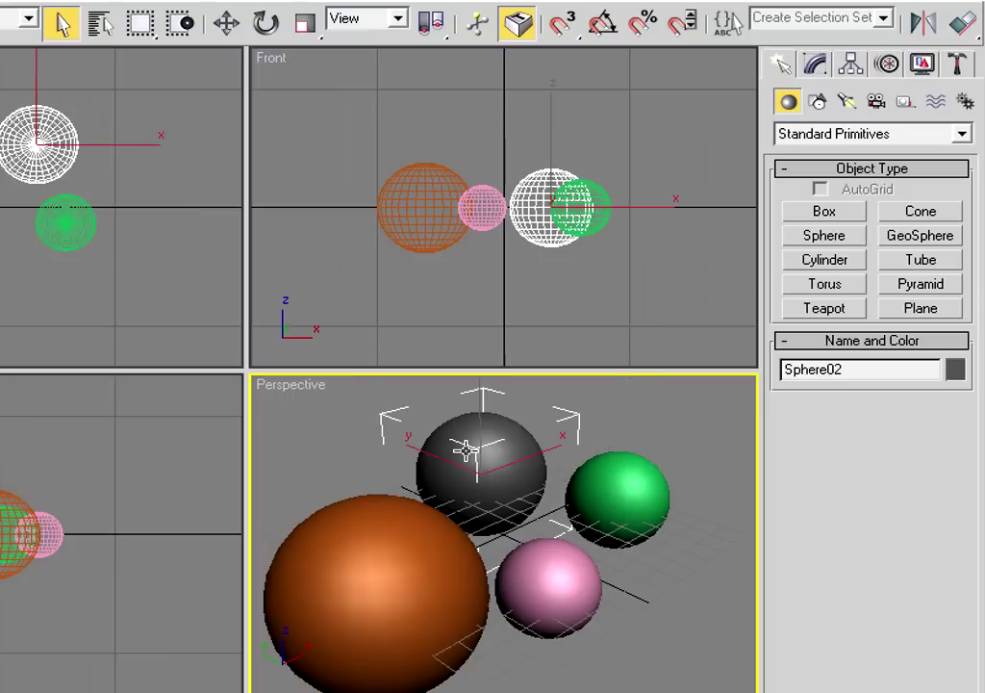
left_click(358, 527, "ctrl")
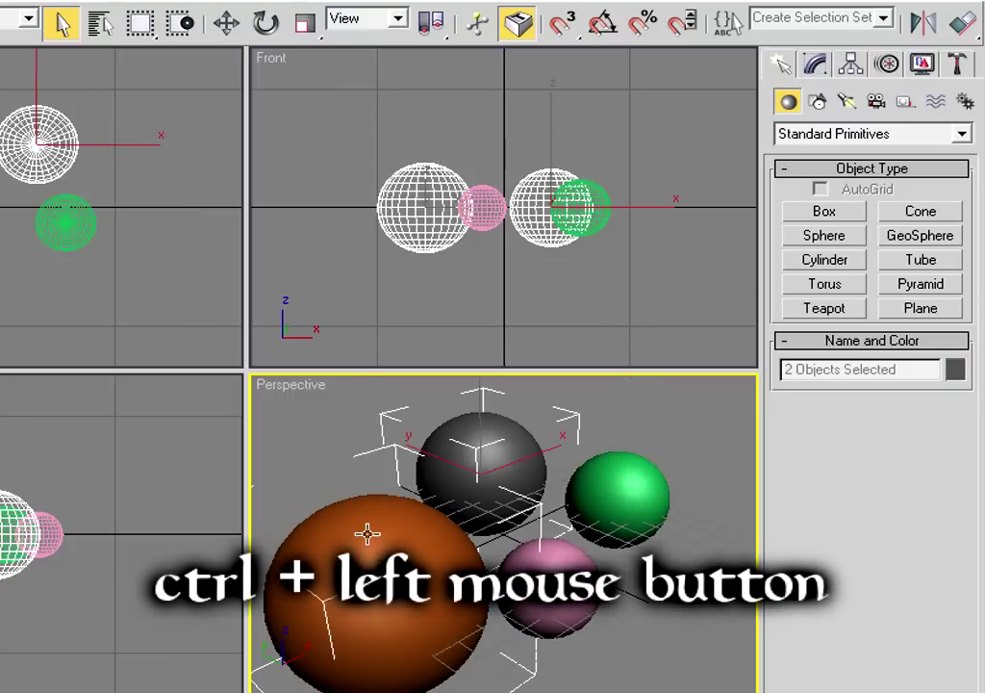
left_click(543, 568, "ctrl")
left_click(666, 525, "ctrl")
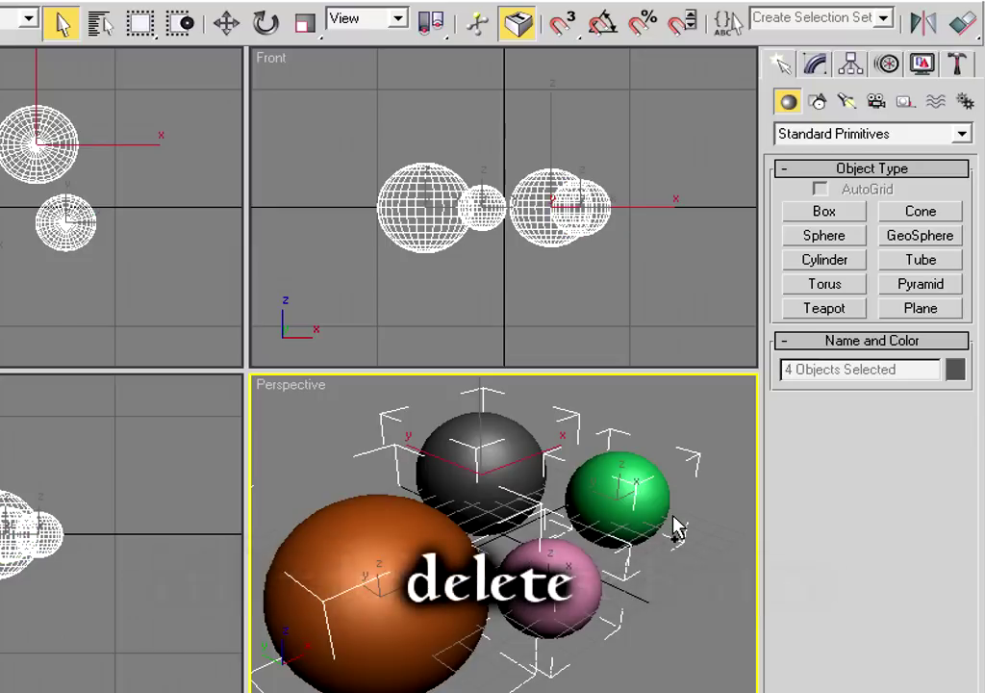
key("Delete")
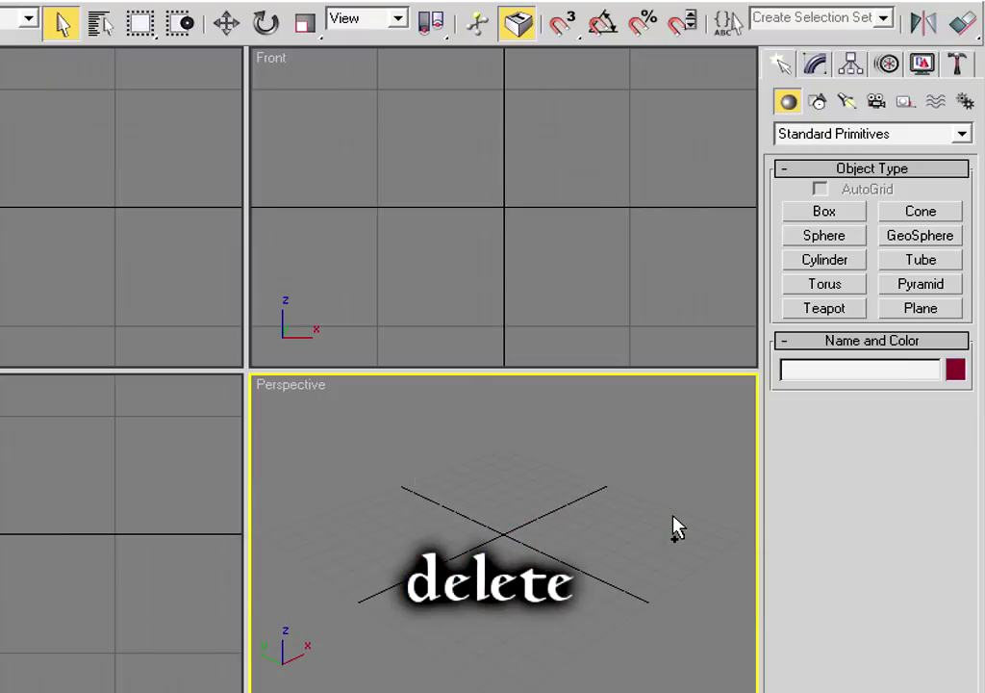
Create a box about 66 long, 71 wide and 47 high in the Perspective view, and delete it
left_click(808, 219)
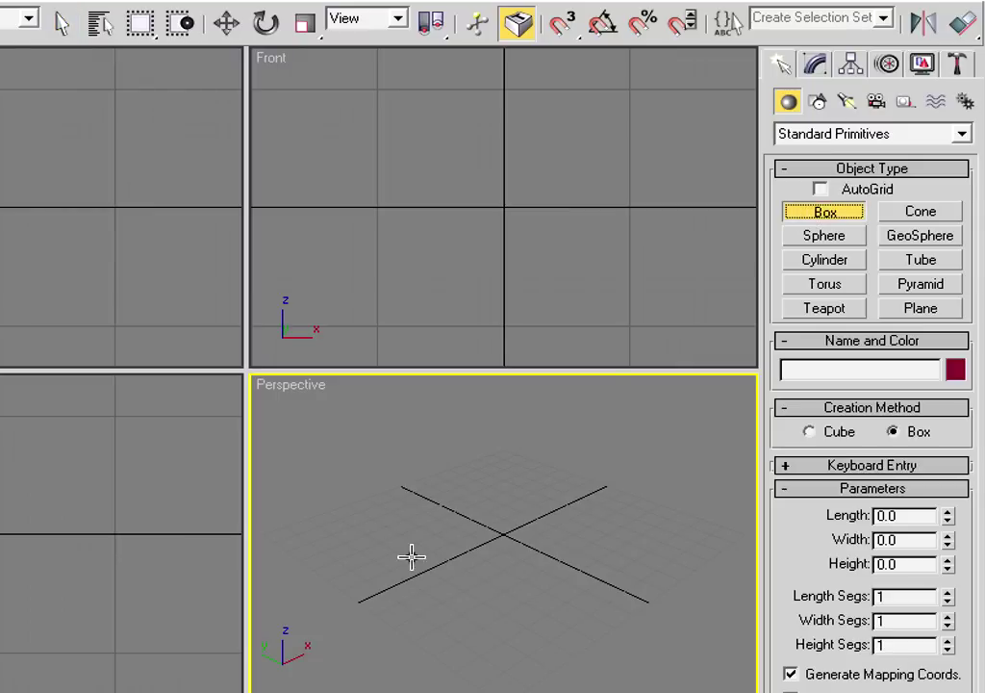
left_click_drag(407, 556, 654, 554)
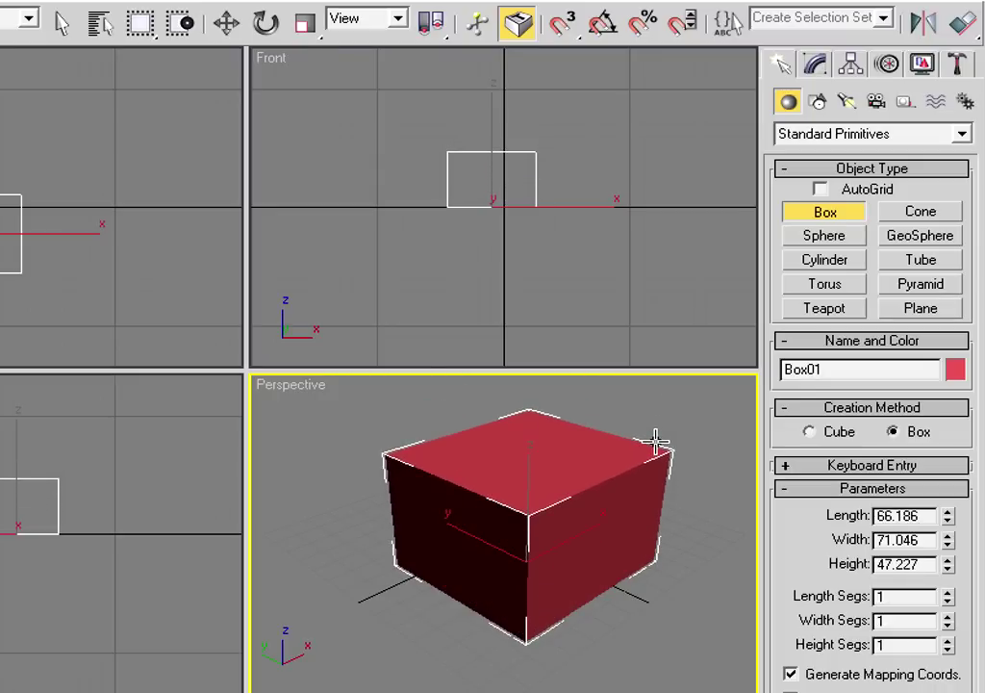
left_click(655, 441)
key("Delete")
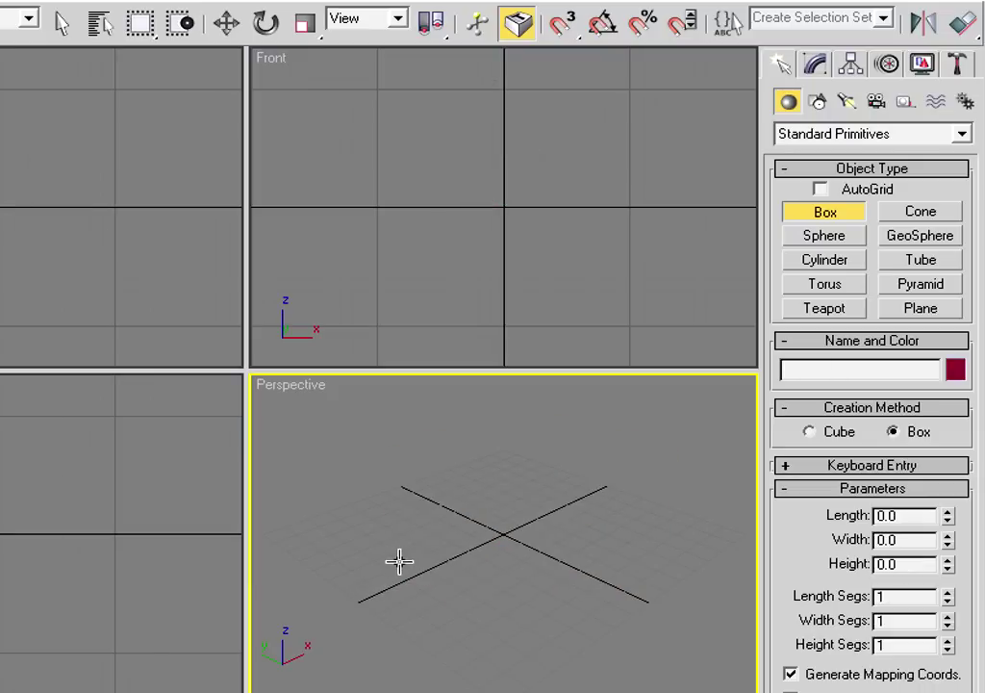
Create a box about 71 long, 82 wide and 51 high, and delete it after leaving box creation
left_click_drag(375, 554, 651, 545)
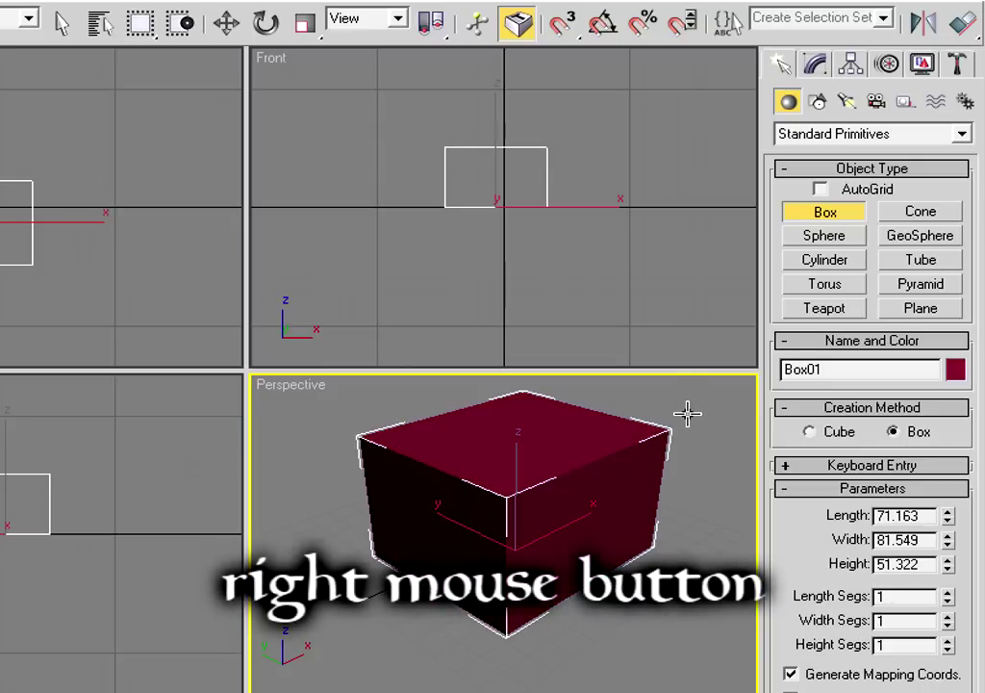
right_click(689, 420)
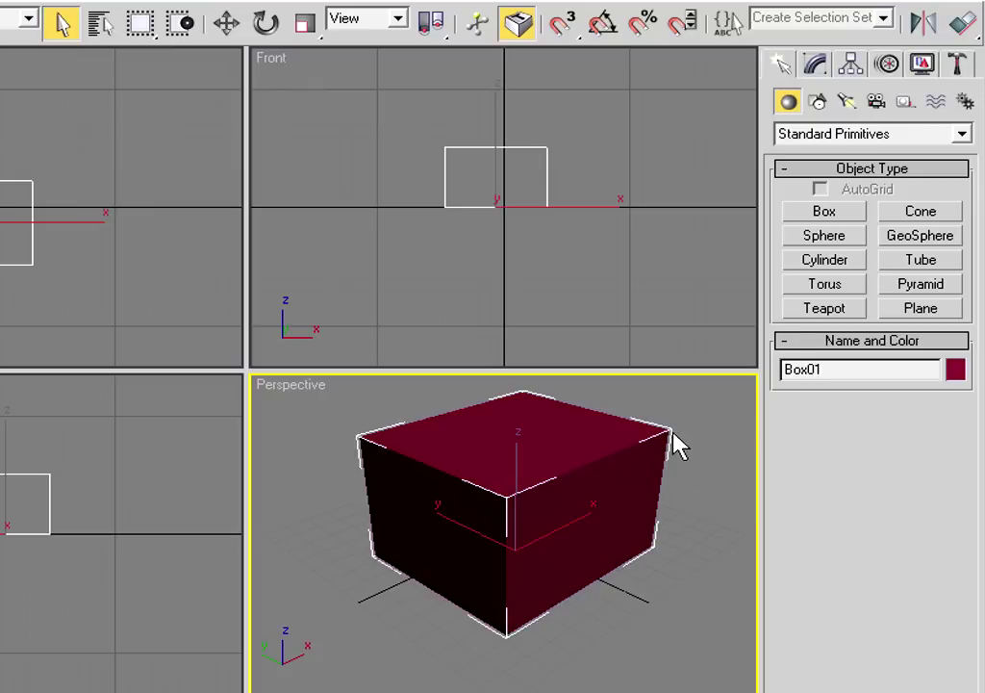
key("Delete")
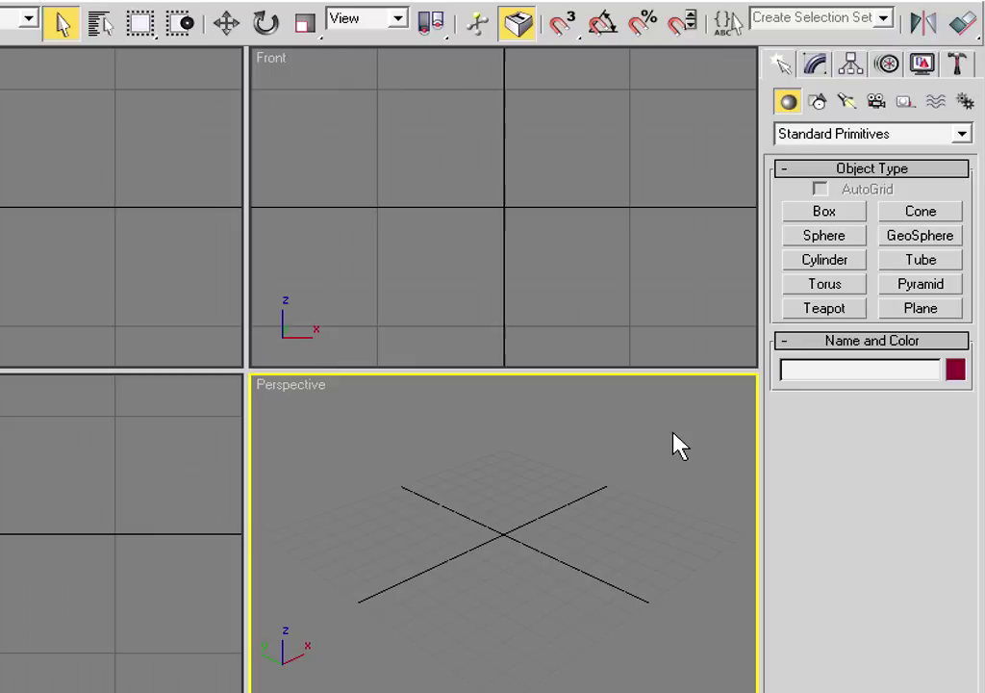
Create a truncated cone near the grid center with base radius about 24, top radius about 9 and height about 41
left_click(913, 219)
left_click_drag(489, 533, 546, 539)
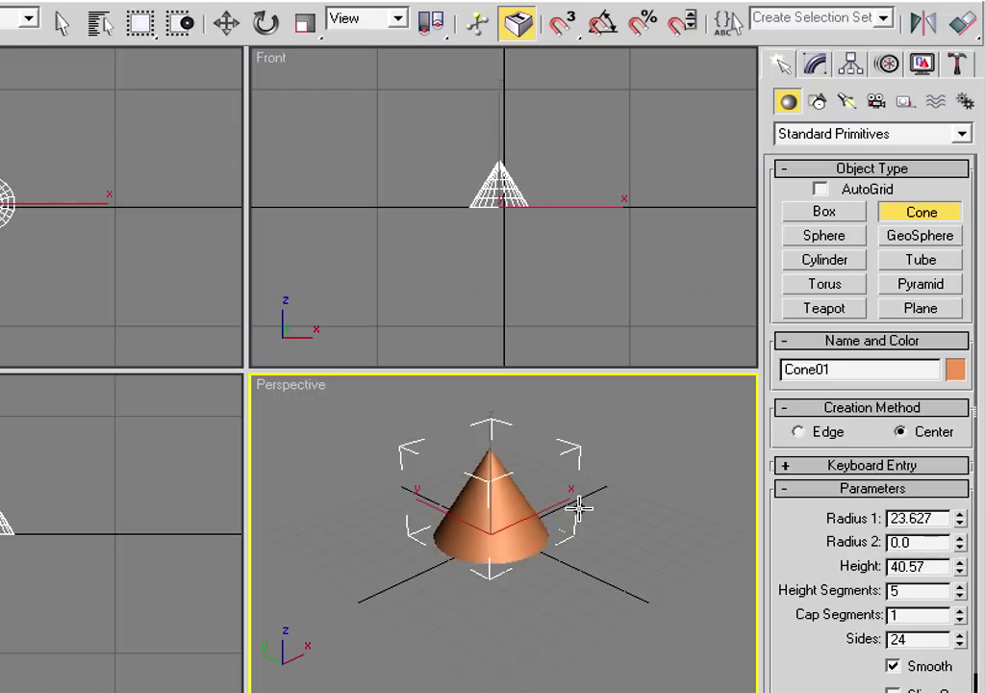
left_click(590, 479)
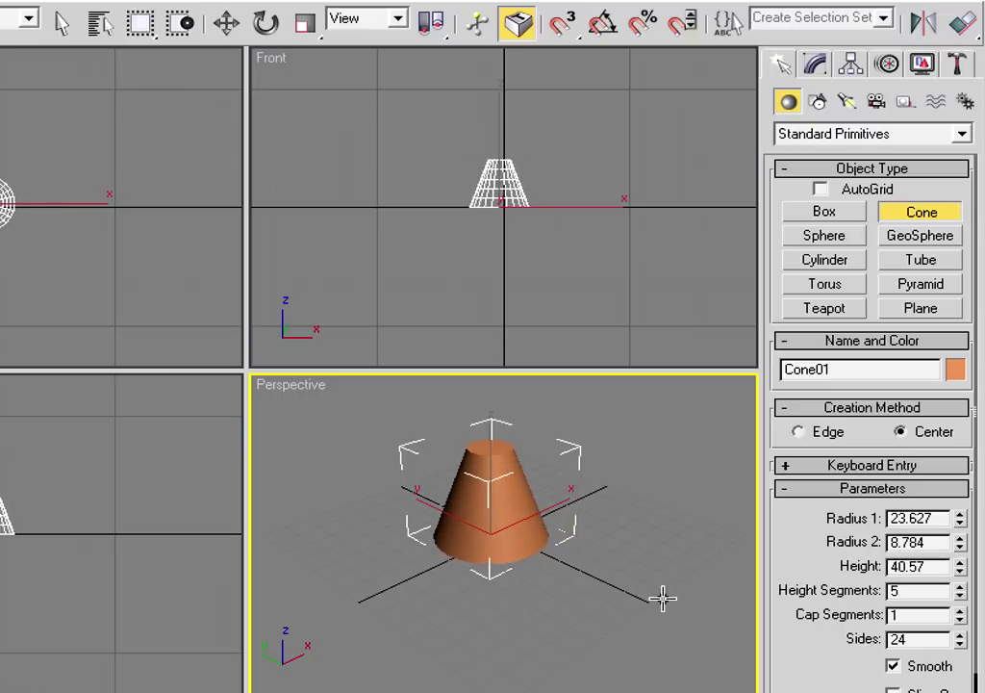
right_click(672, 409)
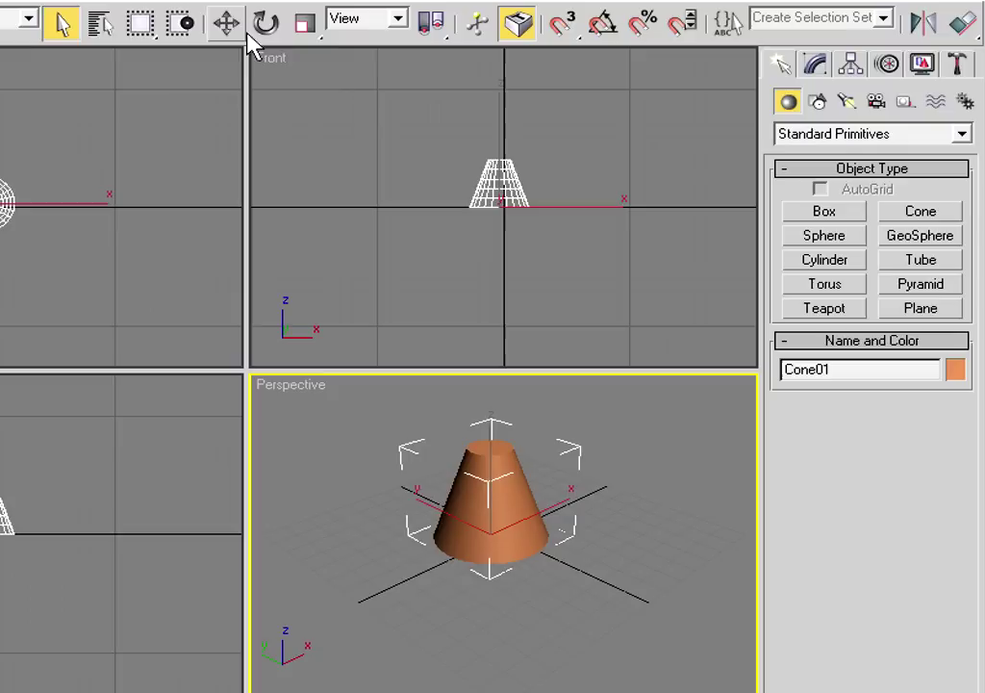
Move the truncated cone along its individual axes in the Perspective view, and undo the last downward move
left_click(221, 29)
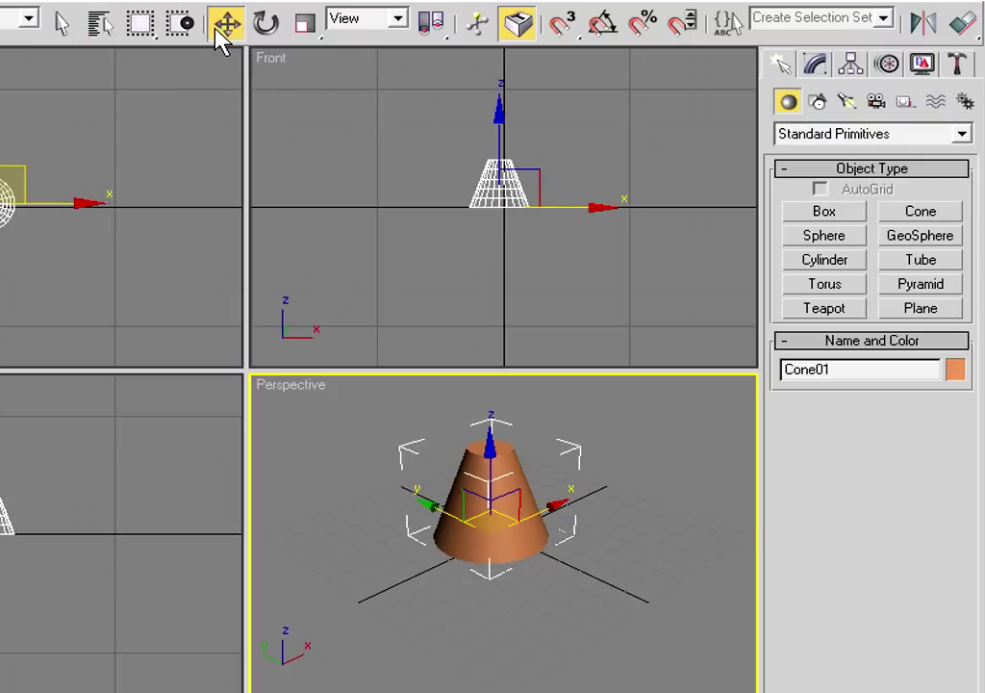
left_click(672, 513)
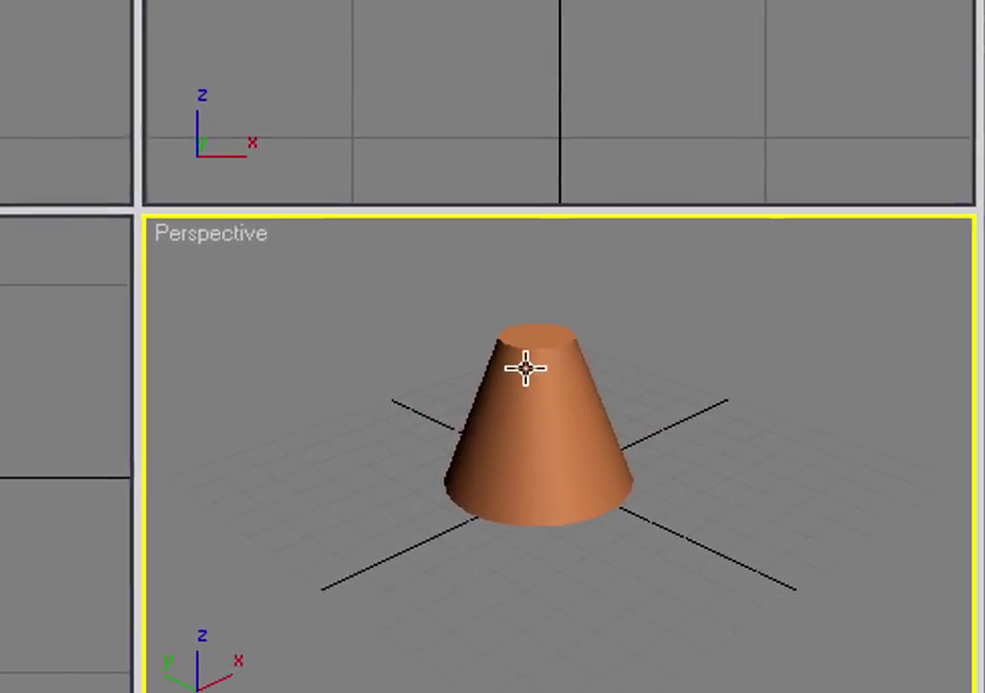
left_click(484, 468)
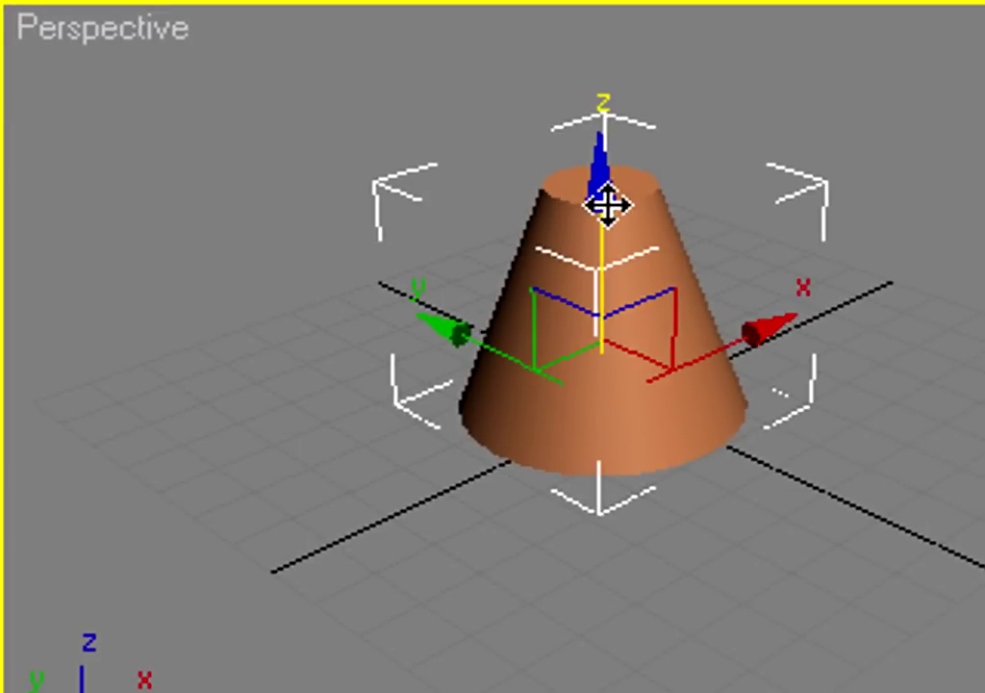
left_click_drag(725, 347, 705, 407)
left_click_drag(404, 337, 498, 395)
left_click_drag(667, 361, 674, 460)
left_click_drag(385, 334, 493, 338)
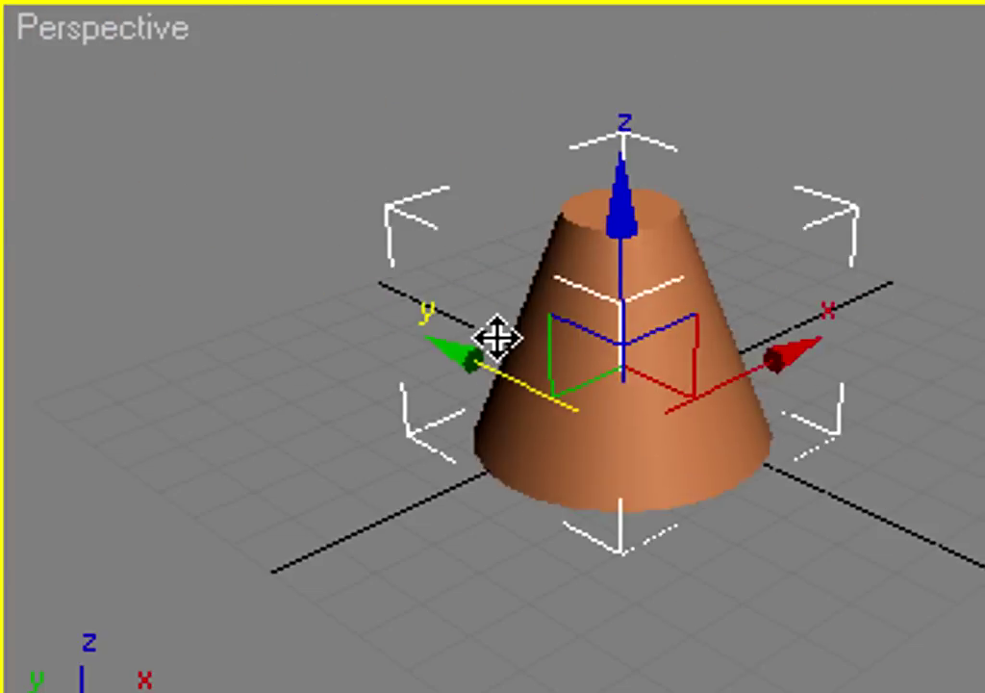
left_click_drag(621, 223, 972, 347)
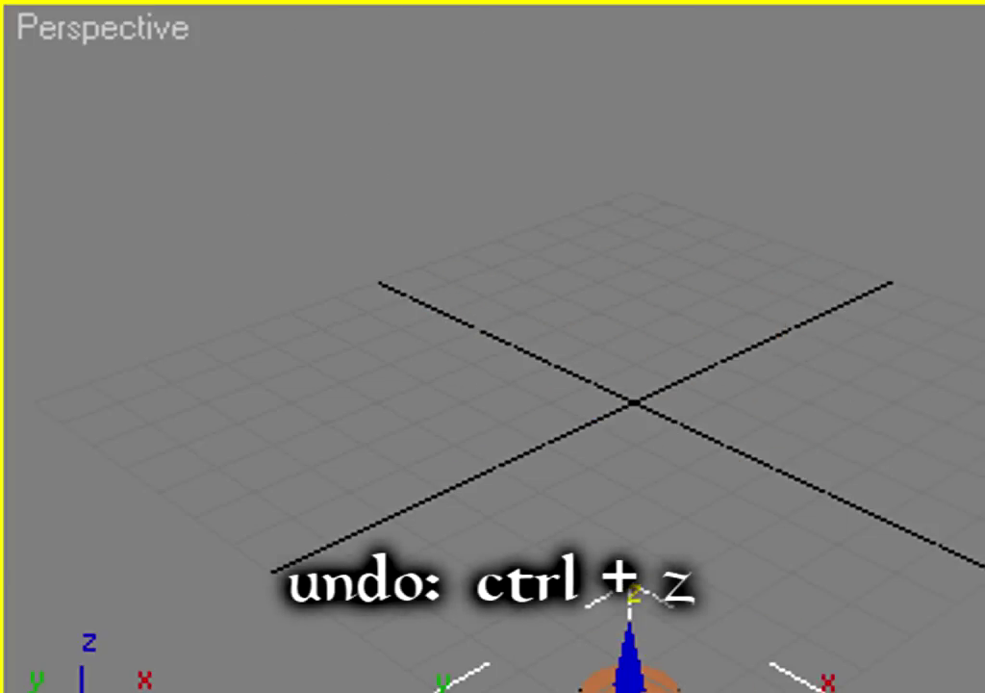
key("ctrl+z")
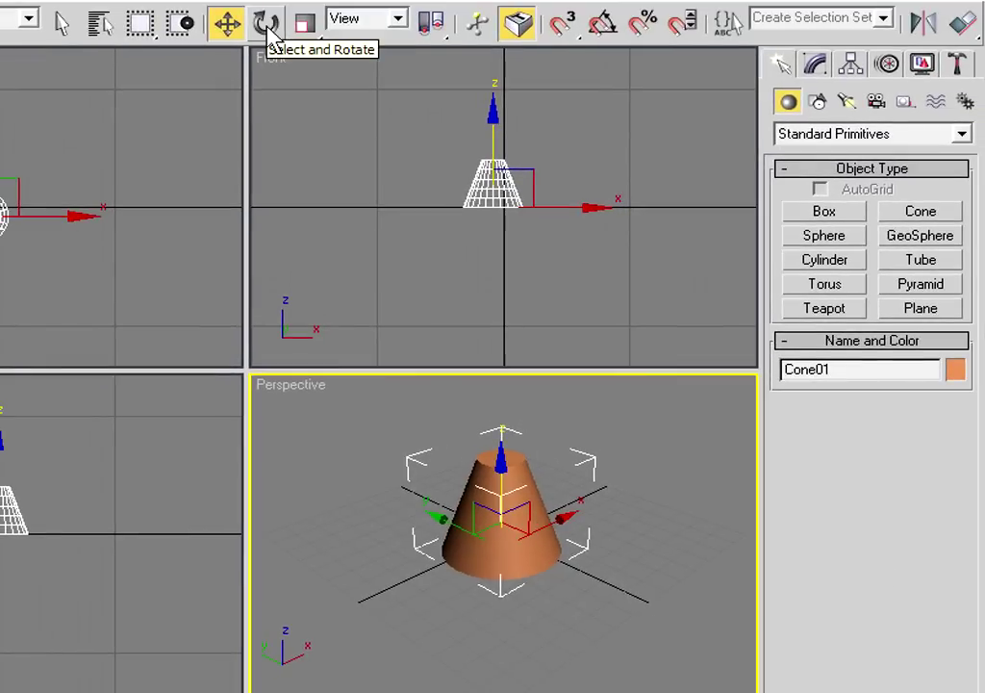
Rotate the truncated cone about its X and Y axes in the Perspective view, and delete it
left_click(269, 29)
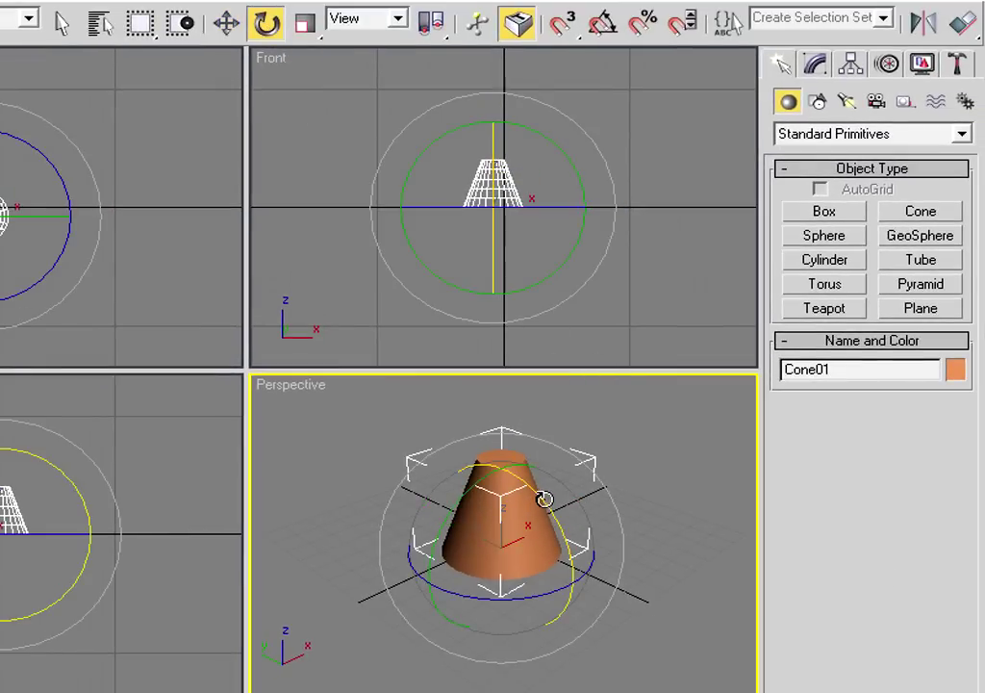
mouse_move(545, 500)
left_mouse_down()
mouse_move(616, 592)
mouse_move(556, 503)
left_mouse_up()
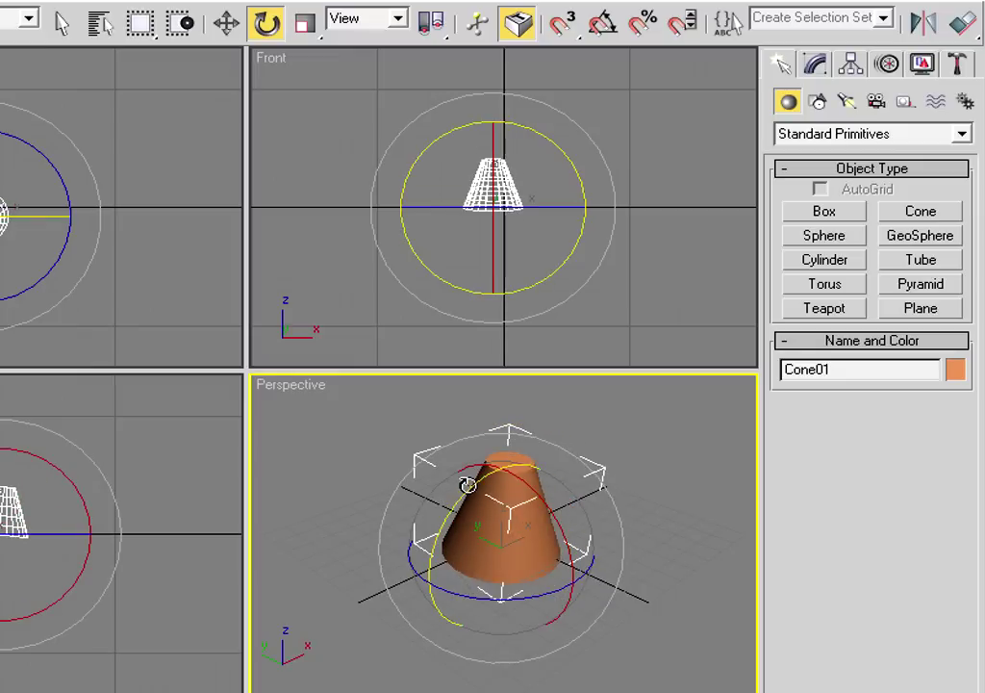
mouse_move(468, 485)
left_mouse_down()
mouse_move(395, 578)
mouse_move(472, 605)
mouse_move(663, 594)
mouse_move(460, 589)
mouse_move(524, 582)
mouse_move(481, 587)
mouse_move(505, 563)
mouse_move(488, 539)
mouse_move(556, 541)
mouse_move(494, 497)
mouse_move(531, 478)
mouse_move(546, 554)
mouse_move(502, 409)
mouse_move(577, 583)
mouse_move(478, 501)
mouse_move(532, 545)
mouse_move(707, 559)
left_mouse_up()
key("Delete")
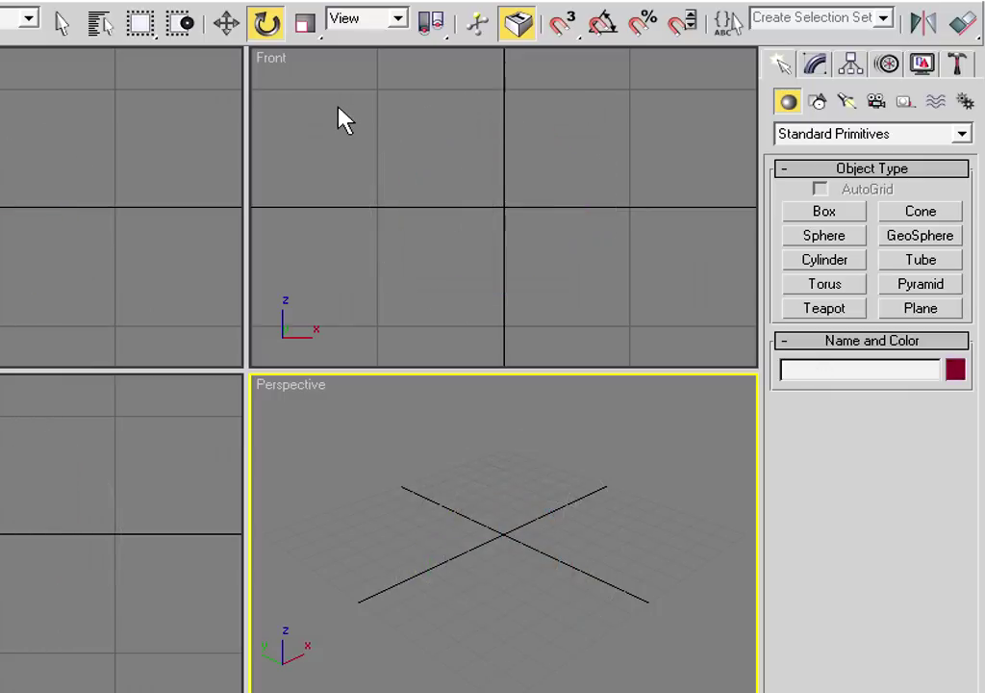
Create a box about 33 long, 50 wide and 56 high near the grid center, and switch to the Scale tool
left_click(304, 26)
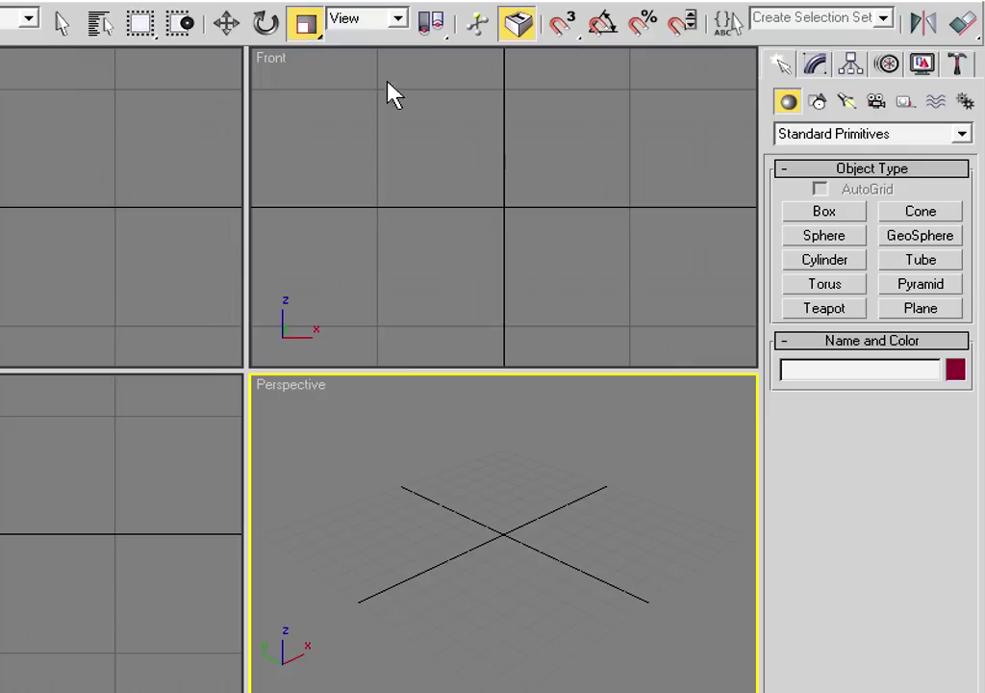
left_click(850, 215)
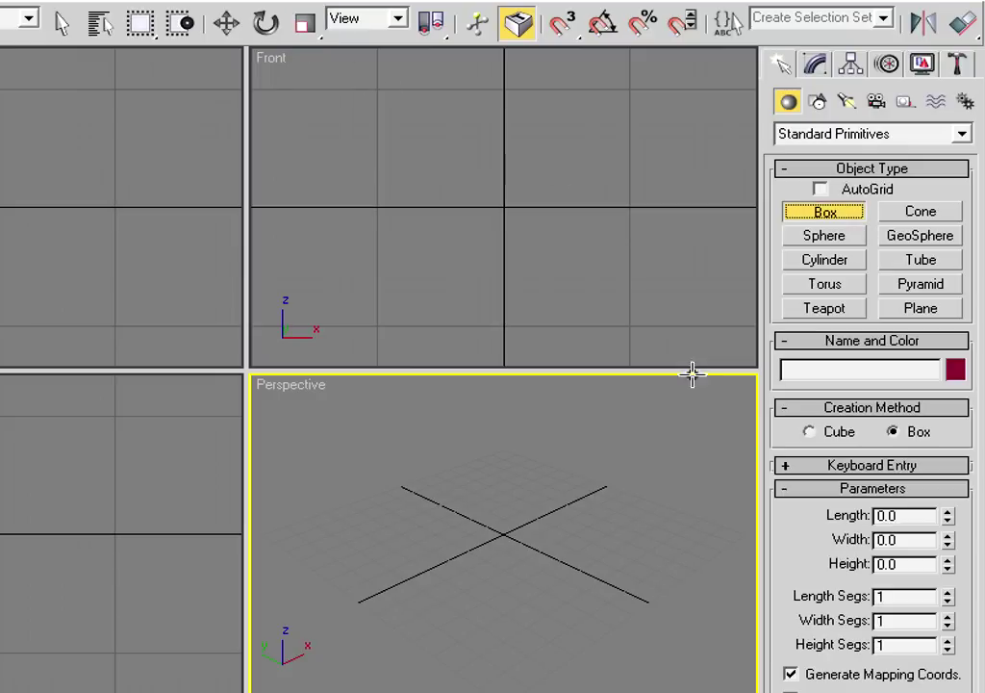
mouse_move(442, 546)
left_mouse_down()
mouse_move(582, 534)
mouse_move(579, 525)
left_mouse_up()
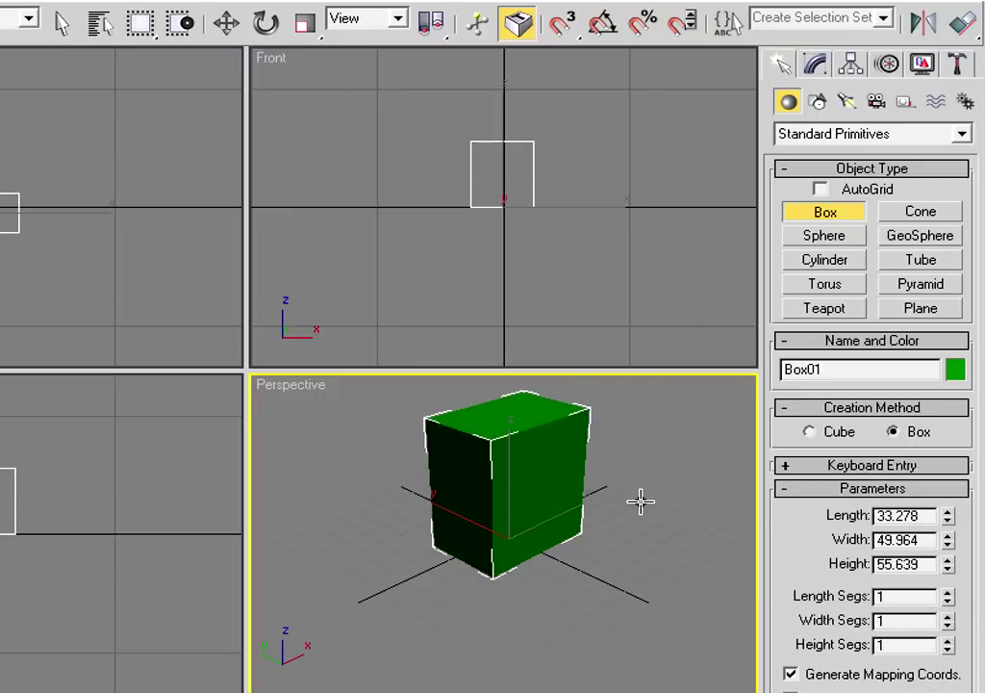
key("r")
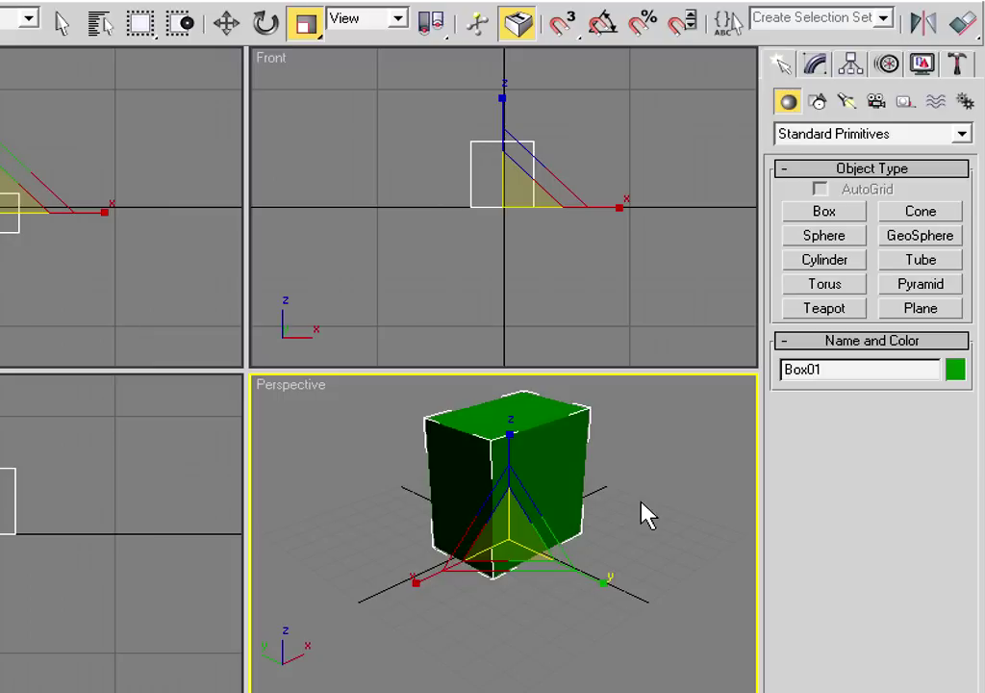
Set the box's length, width and height to 100 each in its creation parameters
left_click(821, 75)
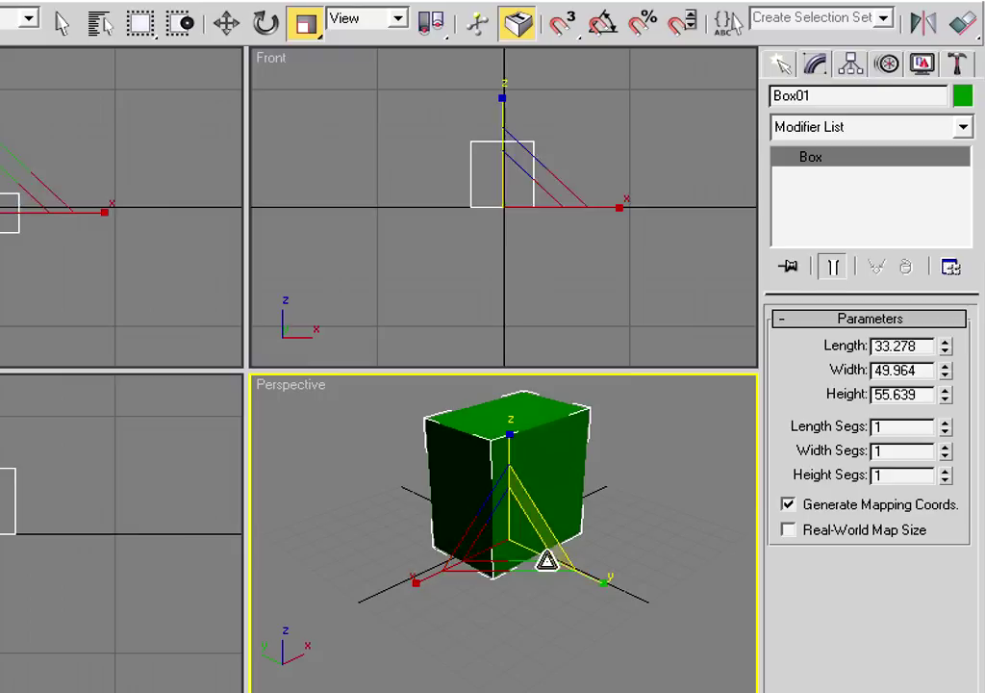
double_click(924, 345)
type("100")
key("Tab")
type("100")
key("Tab")
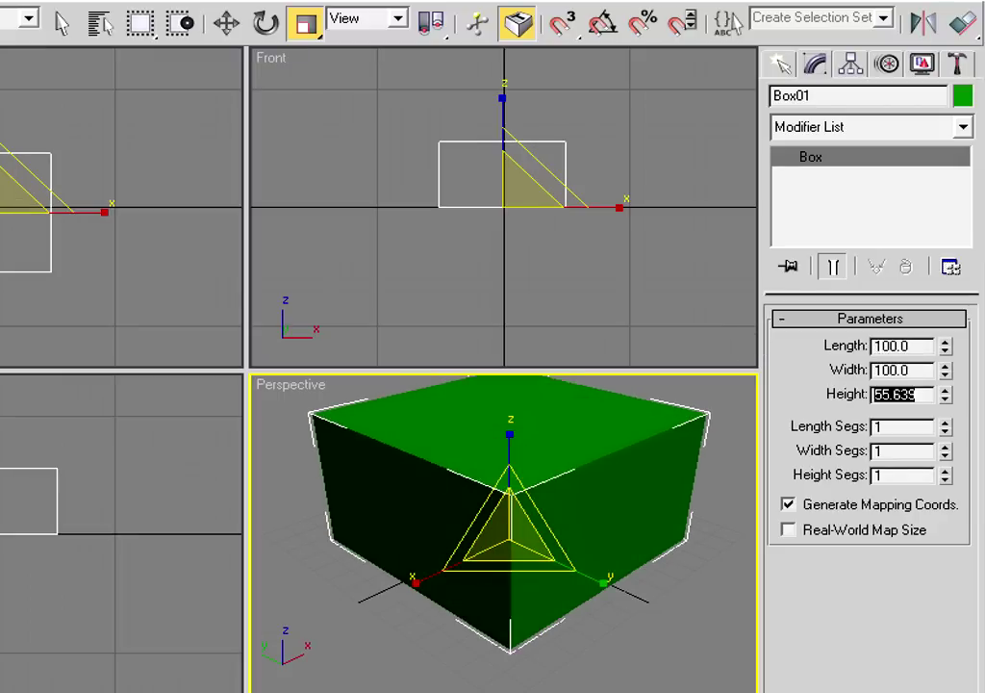
type("100")
key("Return")
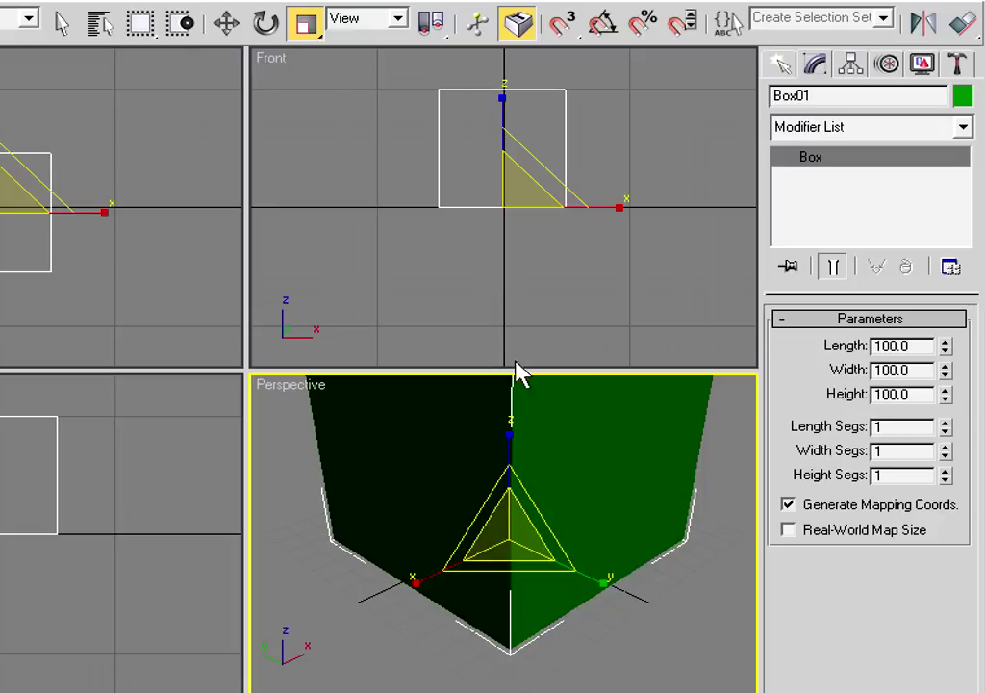
Set the box's length, width and height to 50 each, and try a uniform scale on it
left_click_drag(929, 345, 778, 341)
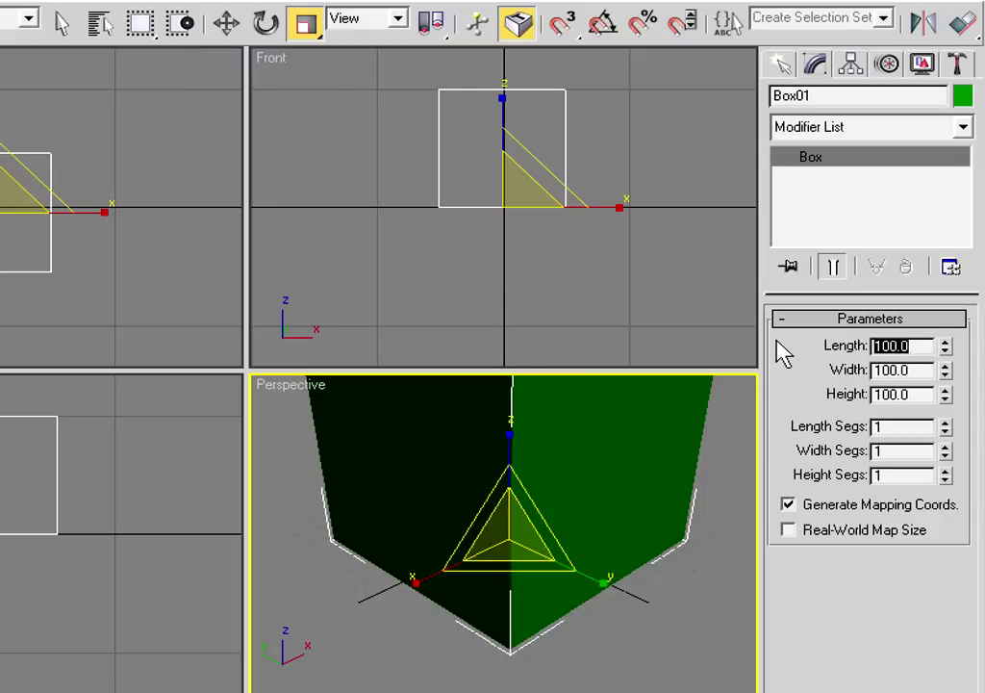
type("50")
key("Tab")
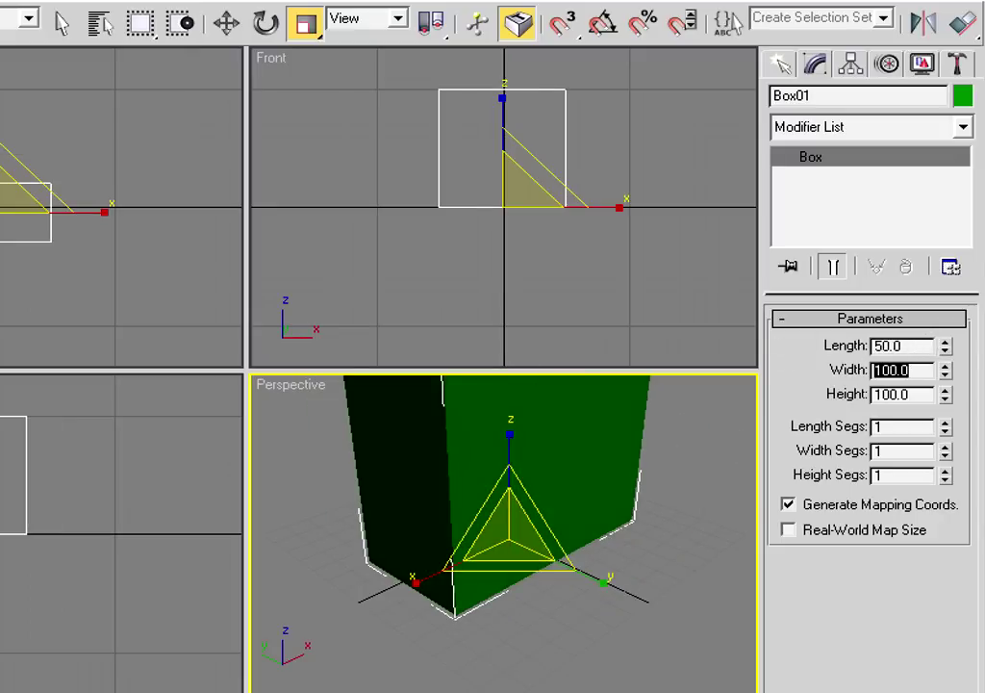
type("50")
key("Tab")
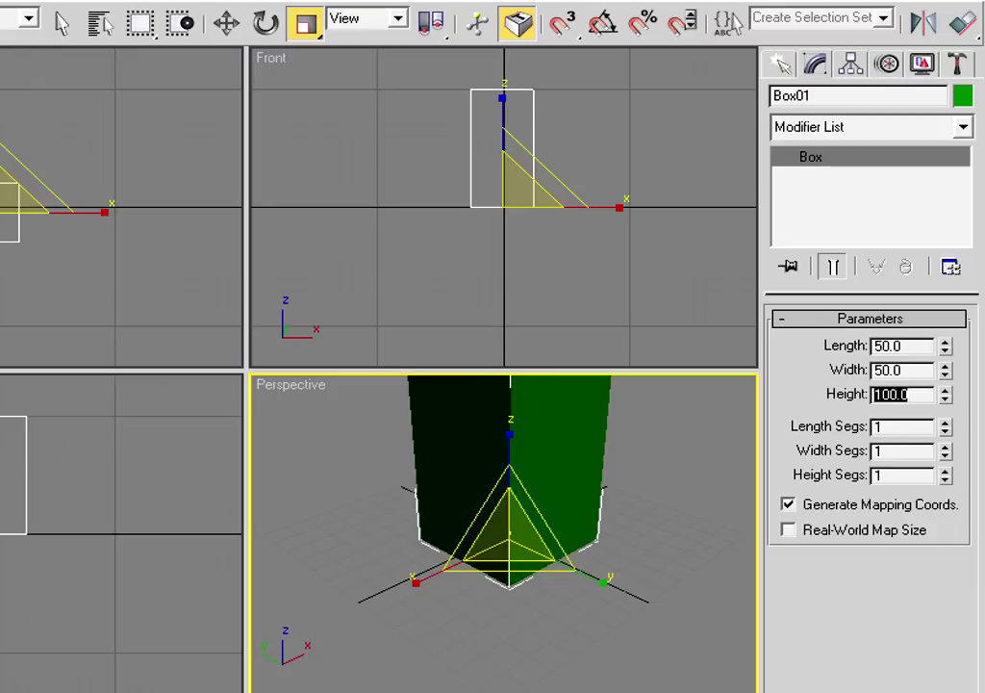
type("50")
key("Return")
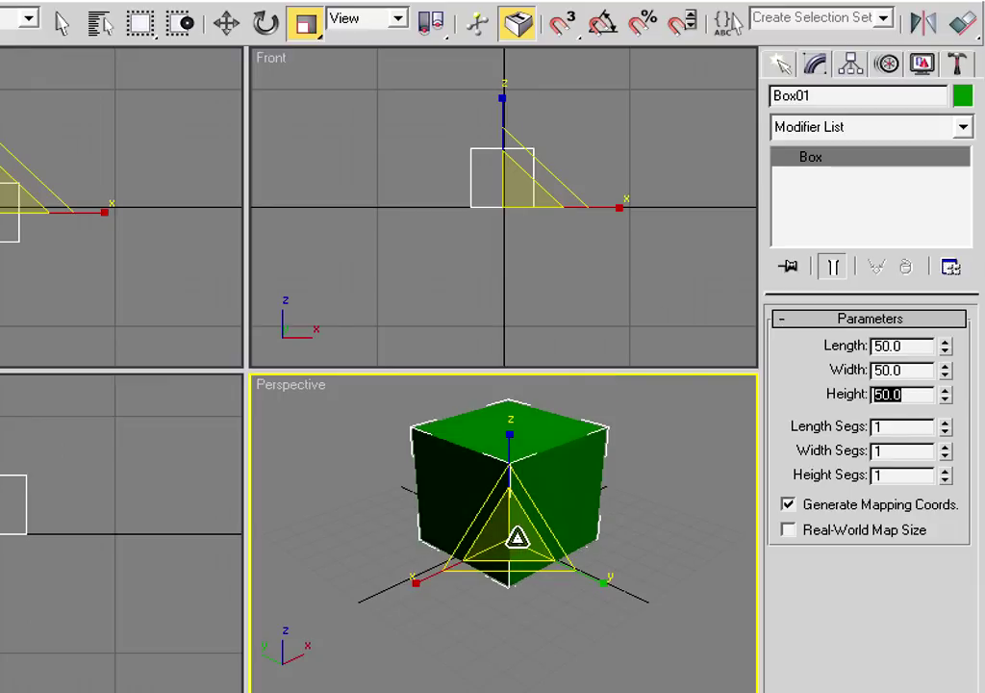
left_click_drag(518, 537, 545, 535)
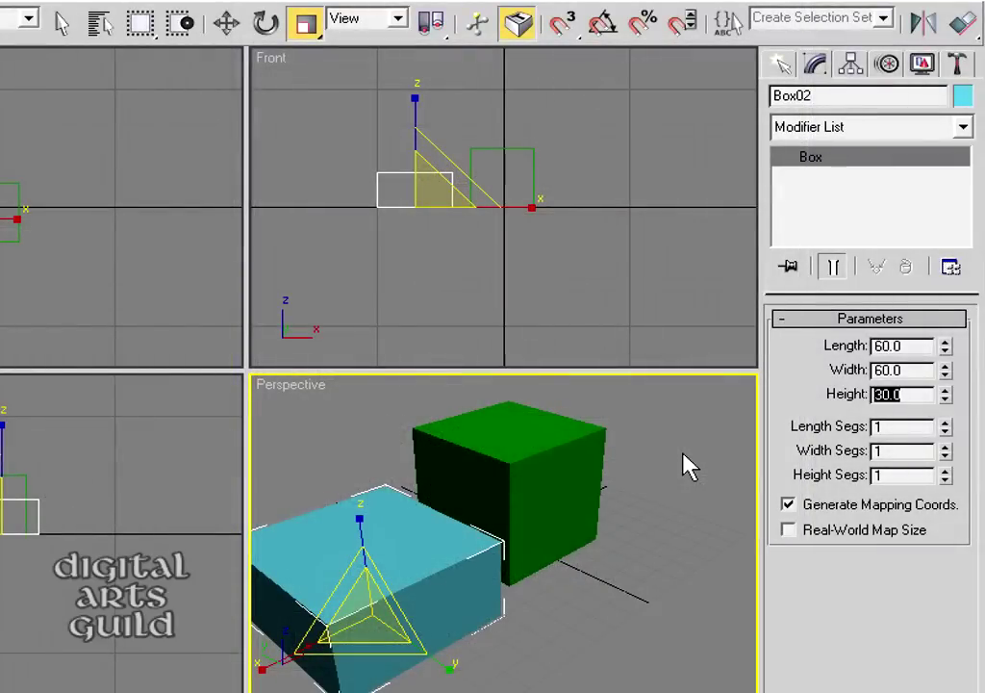
Create a sphere of radius about 24 and a teapot of radius about 22 in front of the green box
left_click(779, 64)
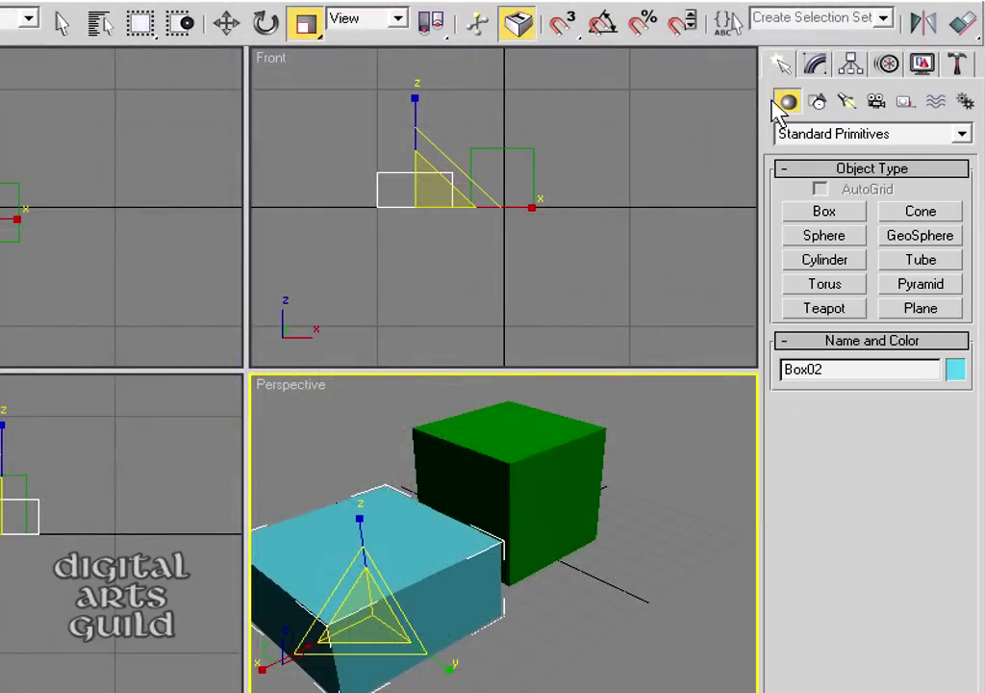
left_click(811, 240)
left_click_drag(647, 561, 699, 550)
left_click(808, 312)
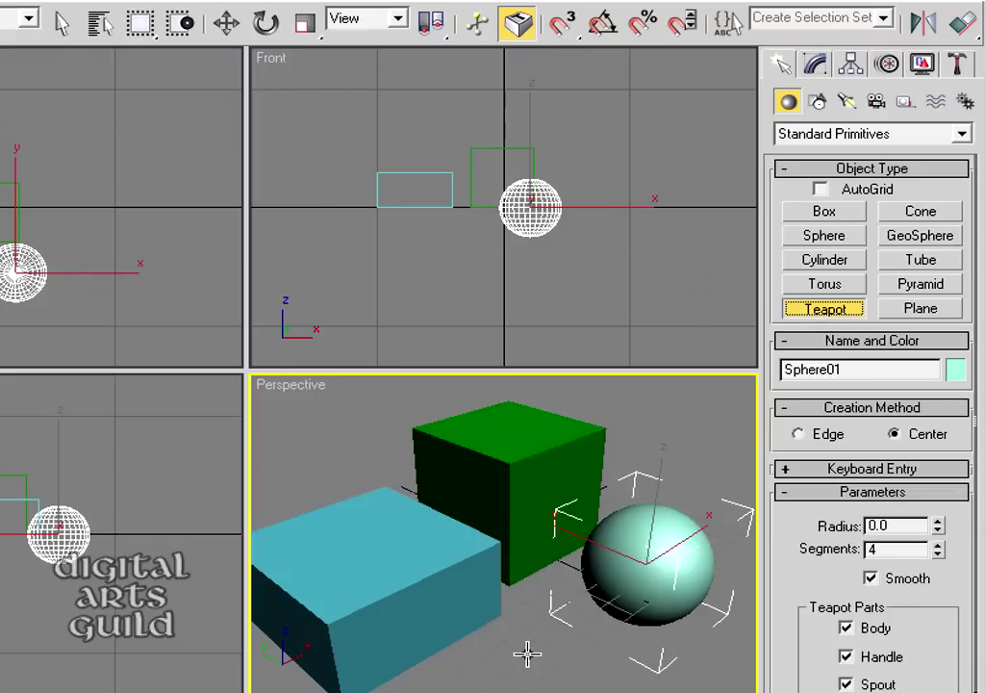
left_click_drag(528, 647, 586, 620)
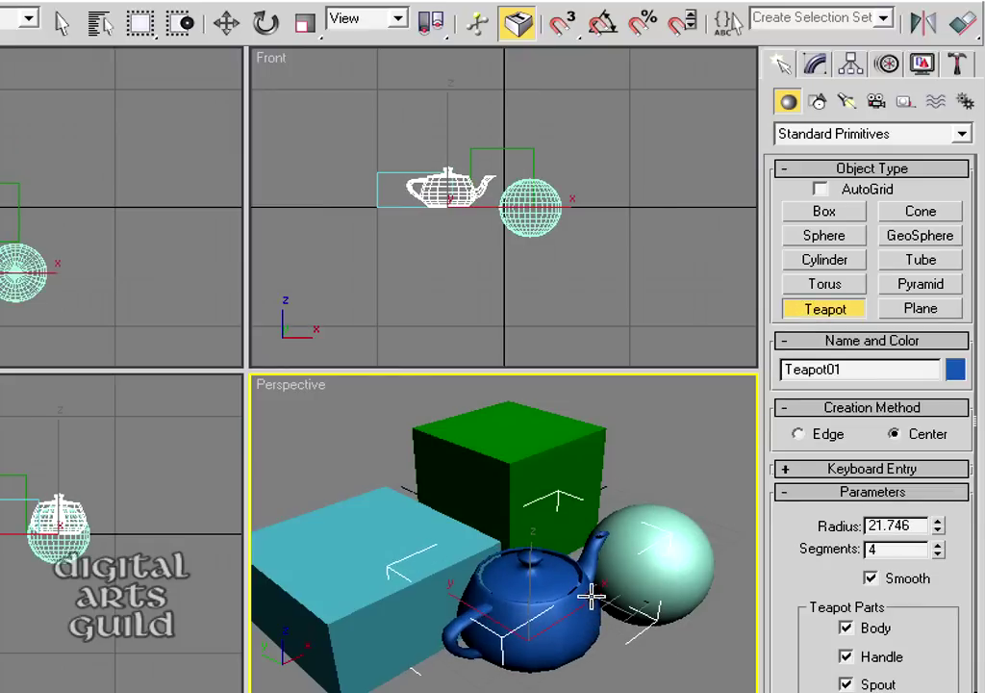
Try out the teapot's parameters with a radius of about 34 and the lid toggled off and on, and delete the teapot
left_click(813, 65)
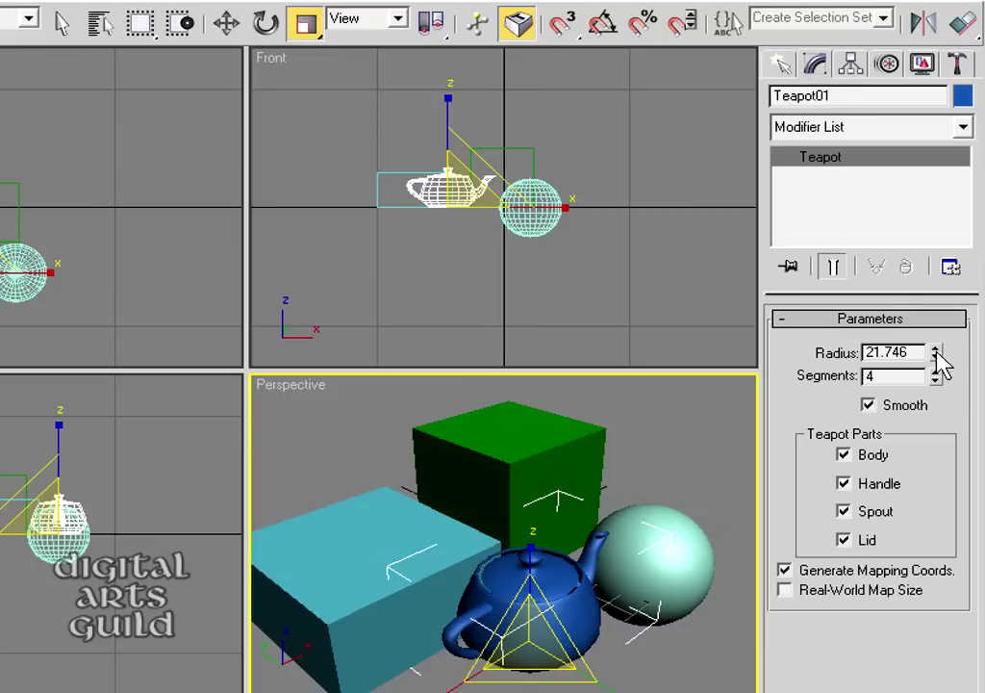
left_click_drag(935, 354, 949, 260)
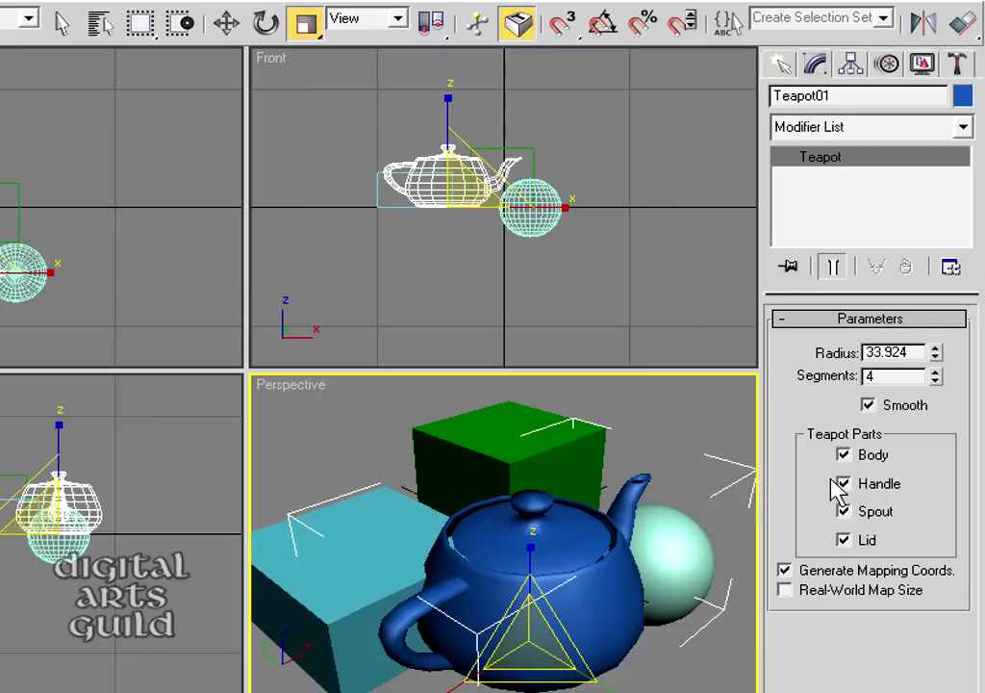
left_click(844, 541)
left_click(844, 541)
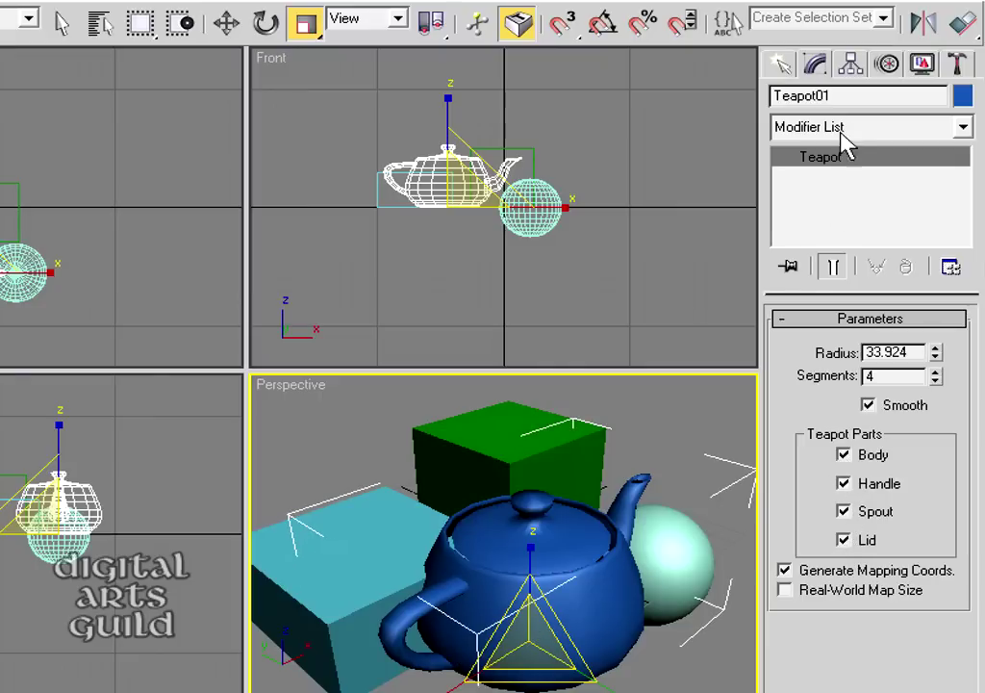
key("Delete")
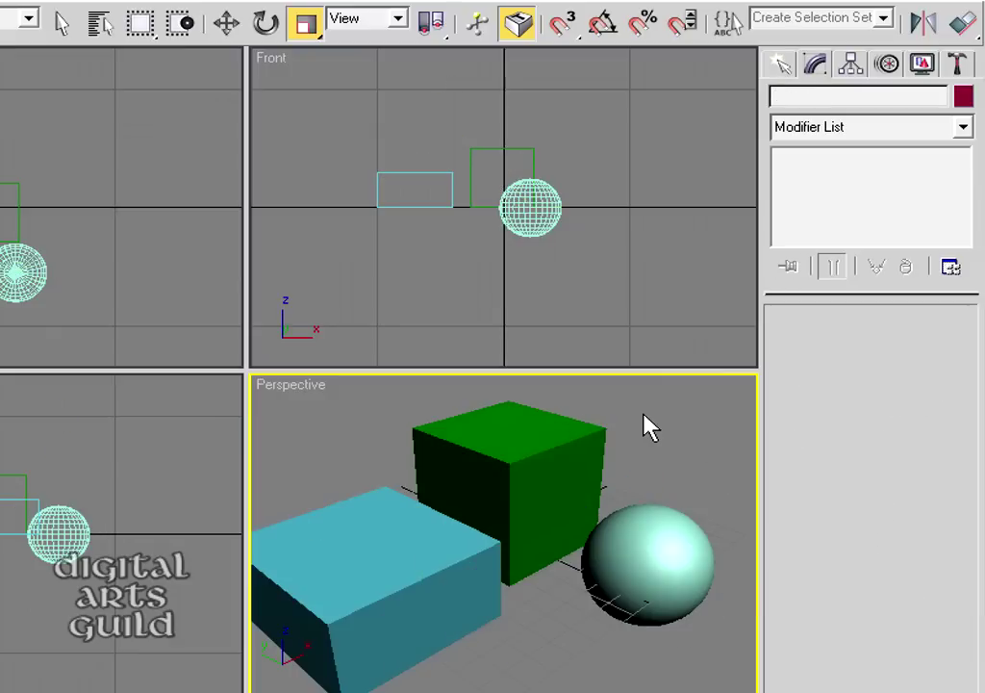
Move the green box and the light blue box slightly with the Move tool in the Perspective view
left_click(227, 23)
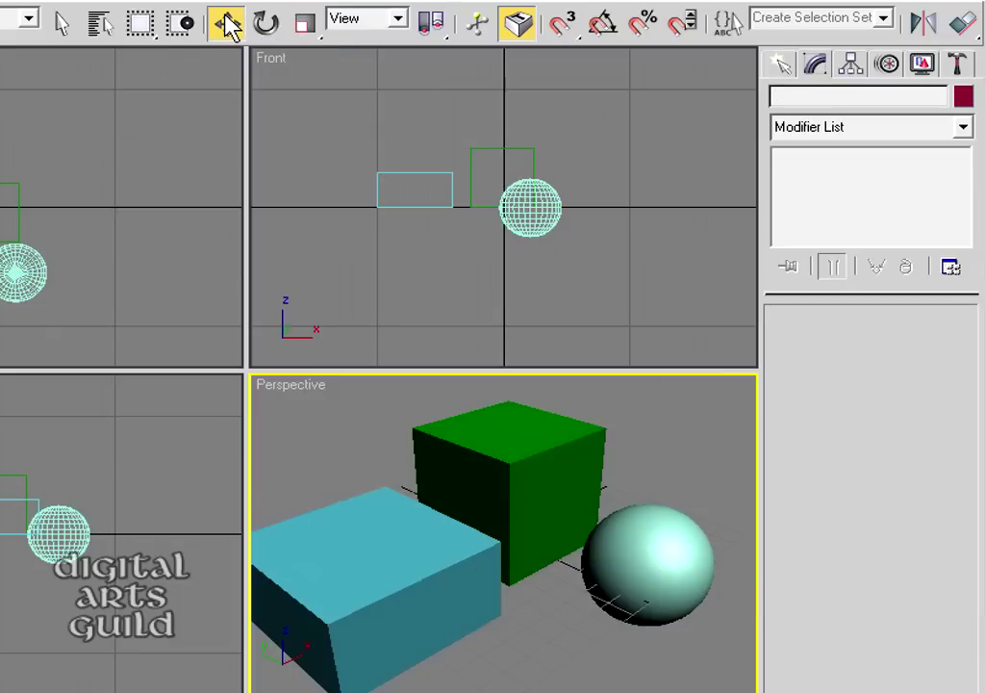
left_click(545, 518)
mouse_move(545, 519)
left_mouse_down()
mouse_move(694, 462)
mouse_move(565, 523)
left_mouse_up()
left_click(411, 559)
left_click_drag(457, 598, 429, 578)
Rotate the light blue box and the green box to tilted orientations, and select the sphere
left_click(266, 23)
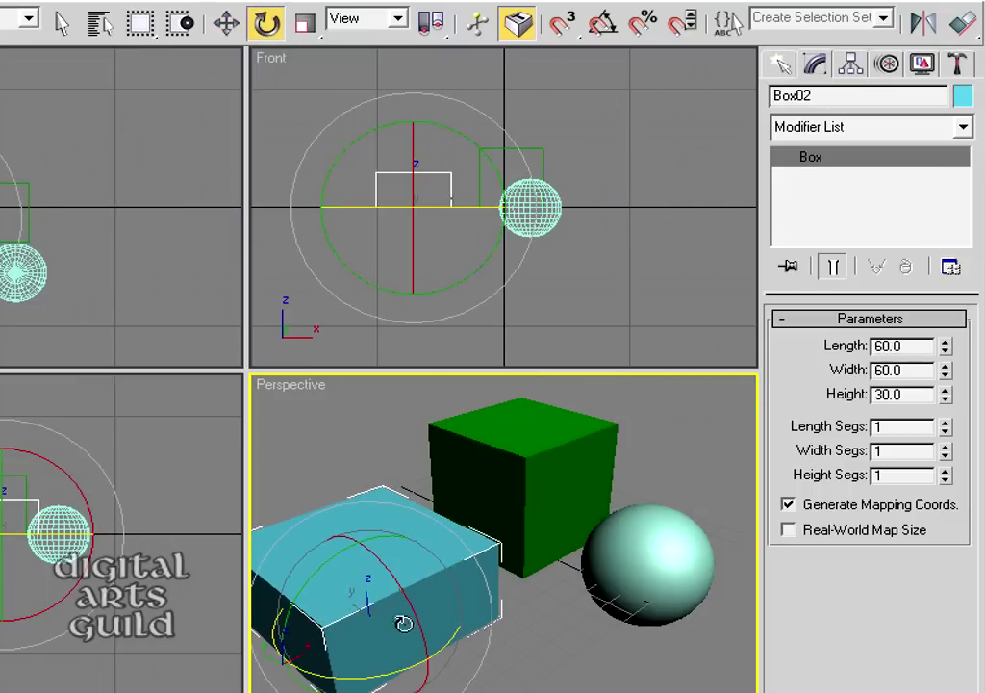
left_click_drag(402, 623, 553, 445)
left_click(515, 468)
left_click(685, 550)
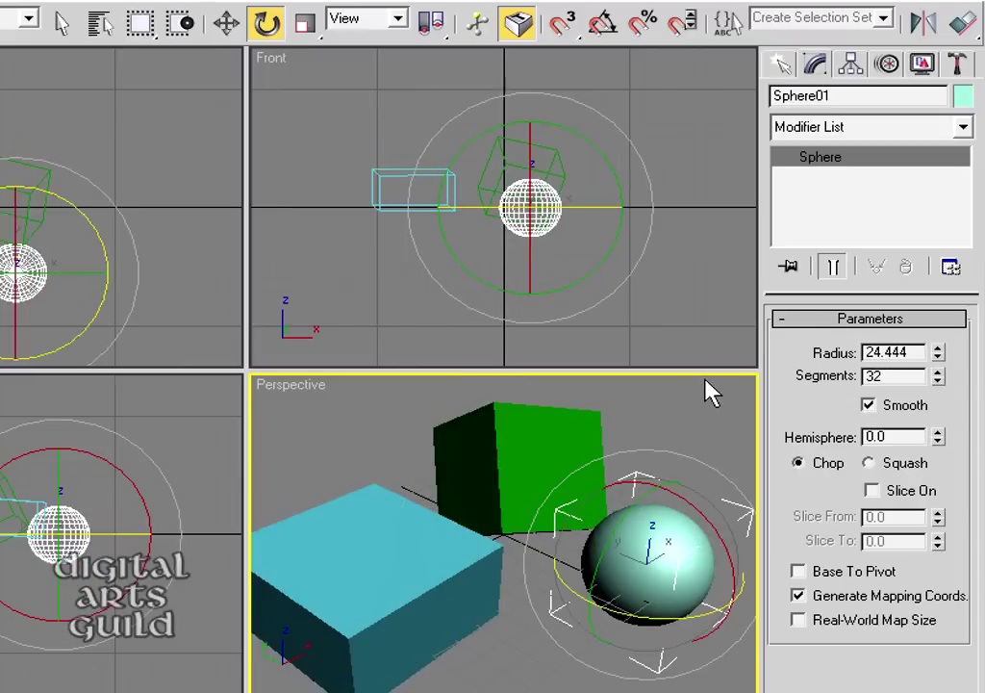